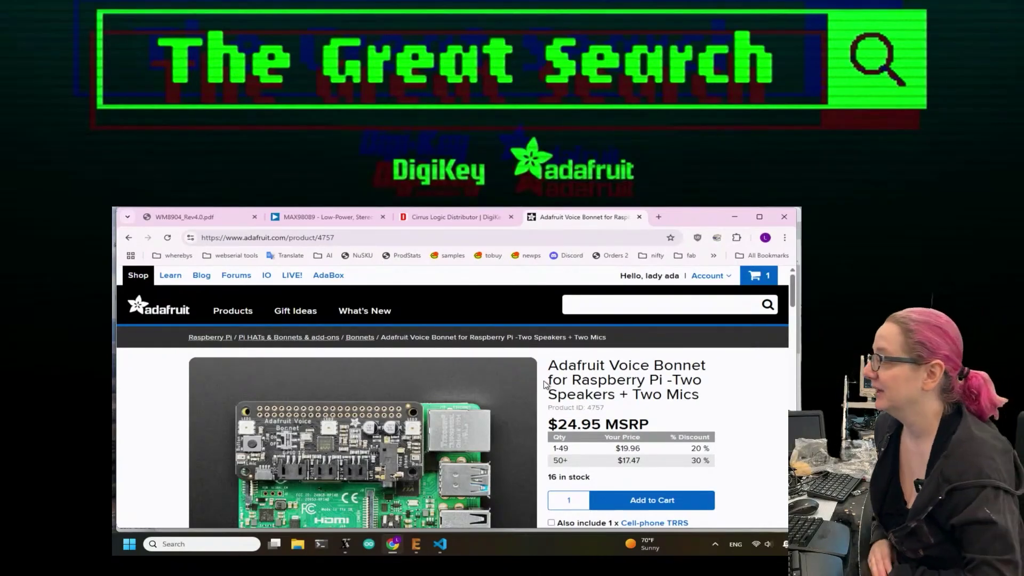
{"action": "scroll", "coordinate": [350, 356], "scroll_direction": "down", "scroll_amount": 2}
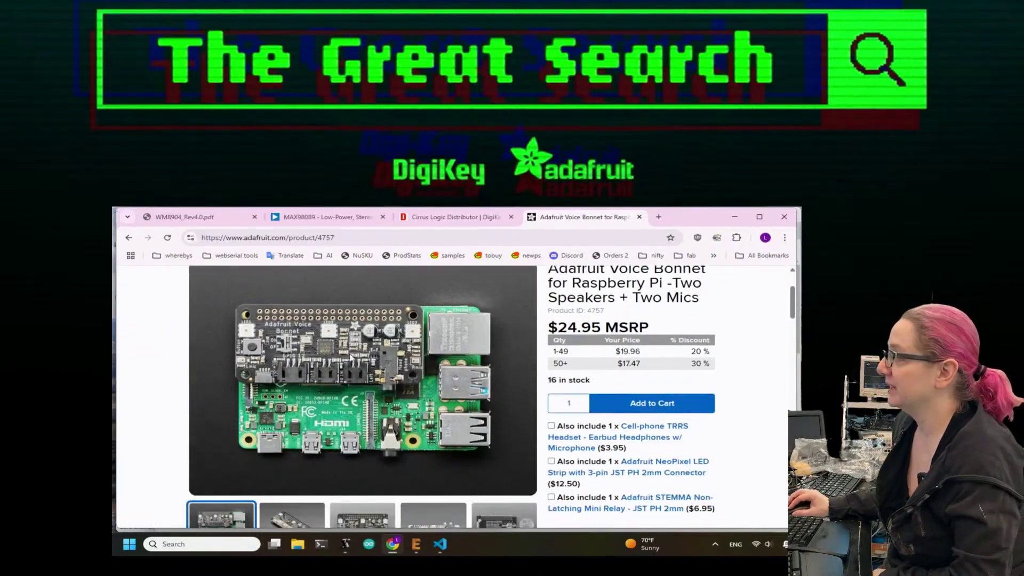
{"action": "scroll", "coordinate": [350, 356], "scroll_direction": "down", "scroll_amount": 3}
{"action": "scroll", "coordinate": [364, 417], "scroll_direction": "up", "scroll_amount": 4}
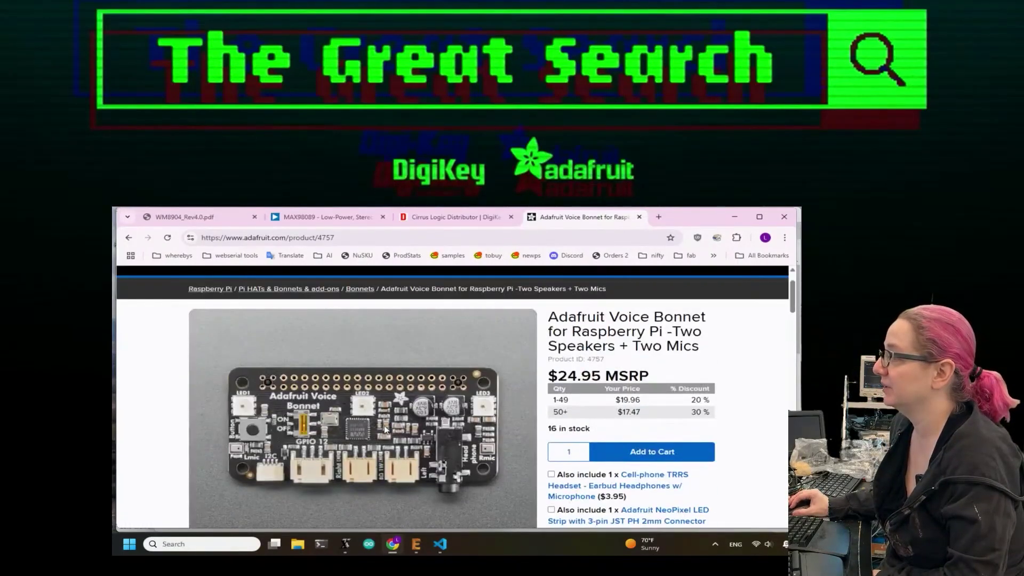
{"action": "scroll", "coordinate": [409, 397], "scroll_direction": "down", "scroll_amount": 1}
{"action": "scroll", "coordinate": [411, 397], "scroll_direction": "down", "scroll_amount": 1}
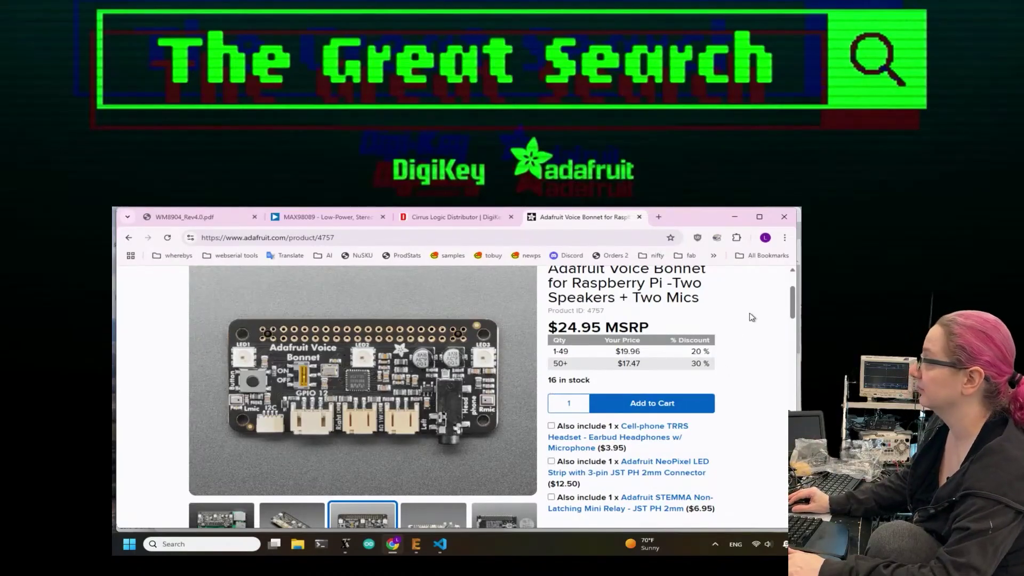
- Go to the DigiKey homepage, briefly visiting the Cirrus Logic supplier page
{"action": "left_click_drag", "start_coordinate": [793, 295], "coordinate": [793, 288]}
{"action": "scroll", "coordinate": [622, 376], "scroll_direction": "down", "scroll_amount": 3}
{"action": "scroll", "coordinate": [622, 376], "scroll_direction": "up", "scroll_amount": 2}
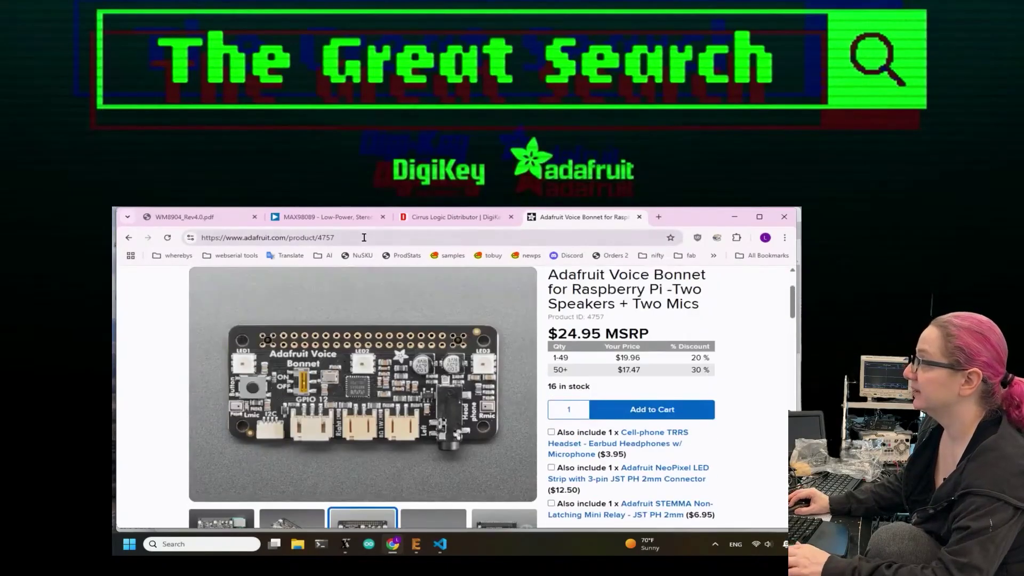
{"action": "left_click", "coordinate": [373, 239]}
{"action": "type", "text": "d"}
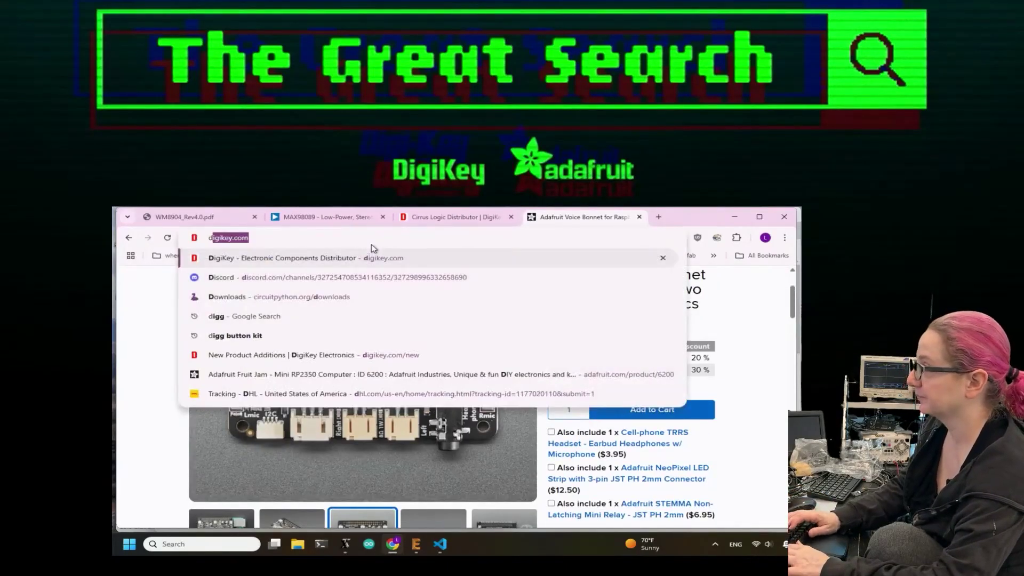
{"action": "key", "text": "Return"}
{"action": "left_click", "coordinate": [447, 81]}
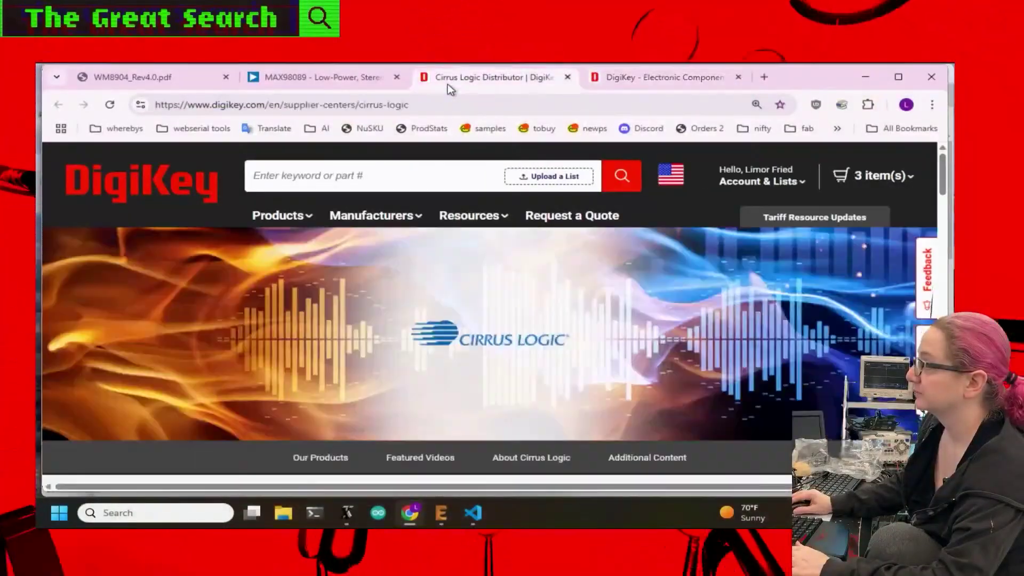
{"action": "scroll", "coordinate": [564, 203], "scroll_direction": "down", "scroll_amount": 5}
{"action": "scroll", "coordinate": [510, 235], "scroll_direction": "up", "scroll_amount": 2}
{"action": "scroll", "coordinate": [496, 238], "scroll_direction": "down", "scroll_amount": 7}
{"action": "scroll", "coordinate": [496, 238], "scroll_direction": "up", "scroll_amount": 5}
{"action": "left_click", "coordinate": [672, 69]}
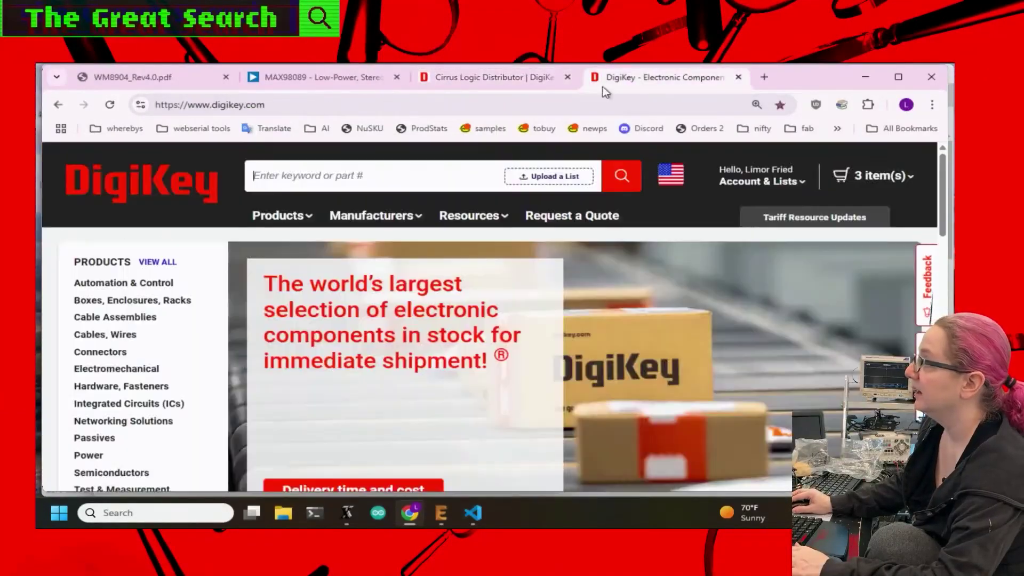
- Search DigiKey for wm8960, fixing the ws8960 typo, and narrow results to CODECS
{"action": "left_click", "coordinate": [319, 180]}
{"action": "type", "text": "ws8960"}
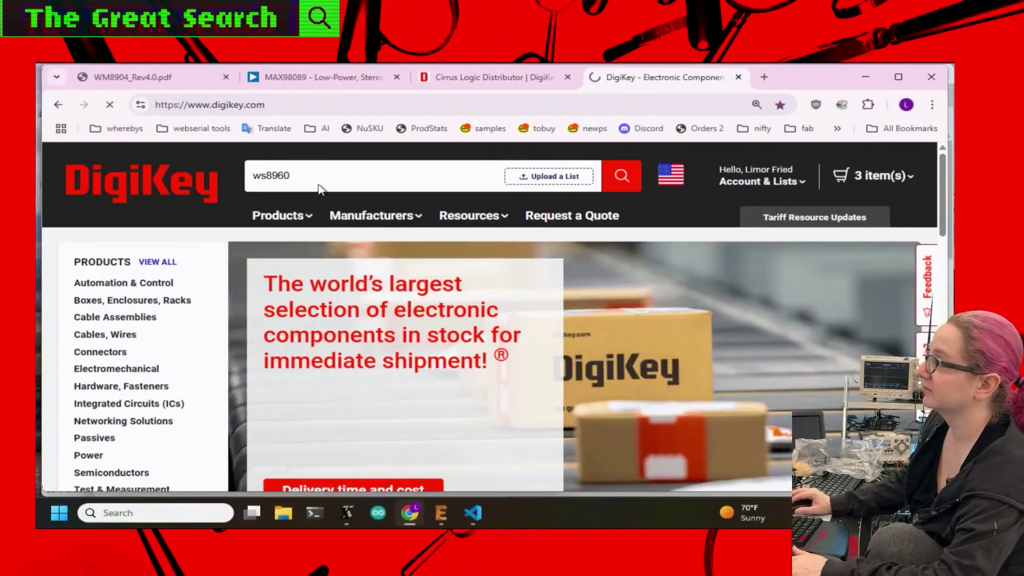
{"action": "key", "text": "Return"}
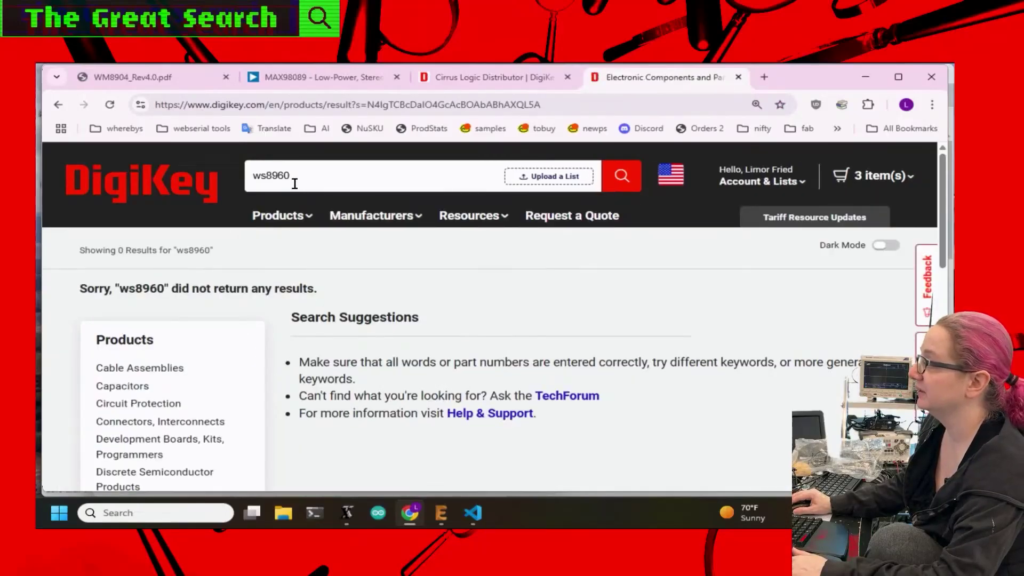
{"action": "left_click", "coordinate": [266, 176]}
{"action": "key", "text": "BackSpace"}
{"action": "type", "text": "m"}
{"action": "key", "text": "Return"}
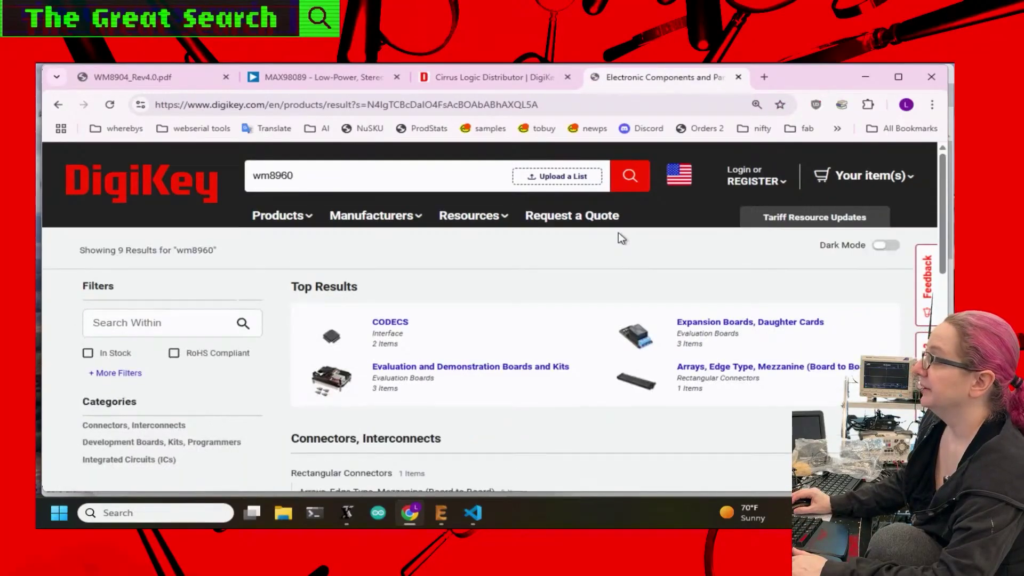
{"action": "left_click", "coordinate": [397, 327]}
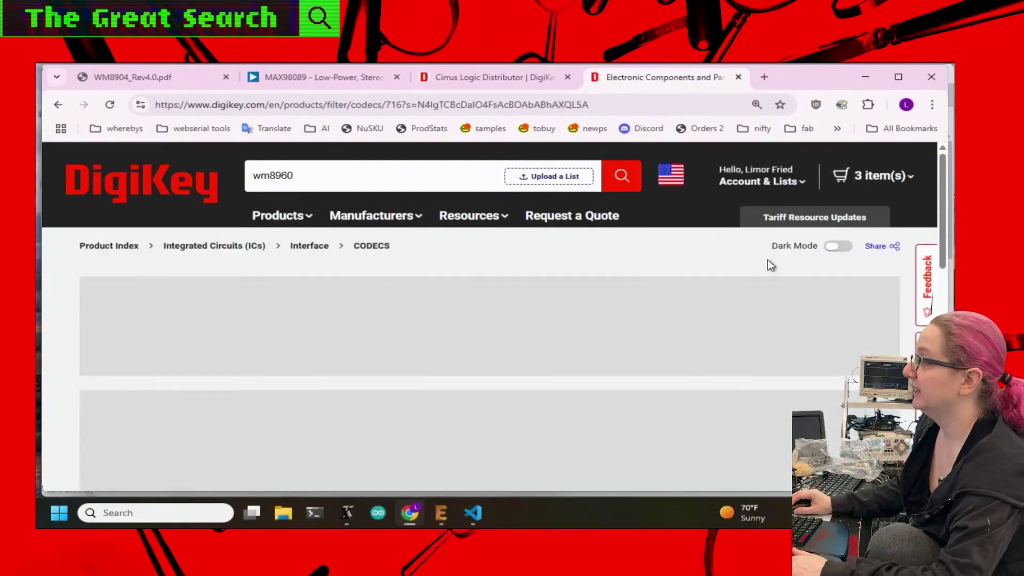
{"action": "scroll", "coordinate": [750, 261], "scroll_direction": "down", "scroll_amount": 5}
{"action": "scroll", "coordinate": [750, 266], "scroll_direction": "down", "scroll_amount": 2}
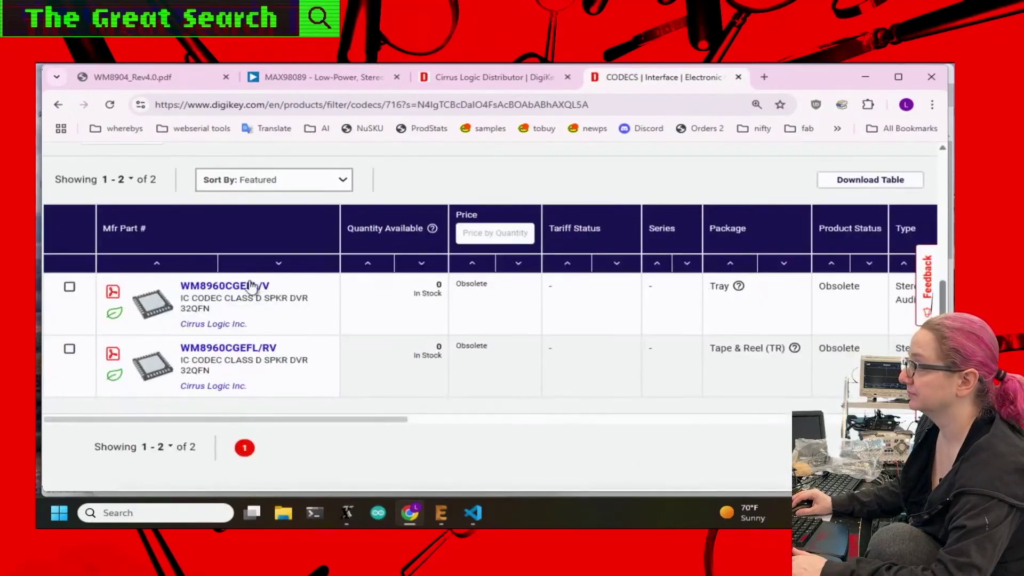
- Open the obsolete WM8960CGEFL/V product page to check its status
{"action": "left_click", "coordinate": [247, 292]}
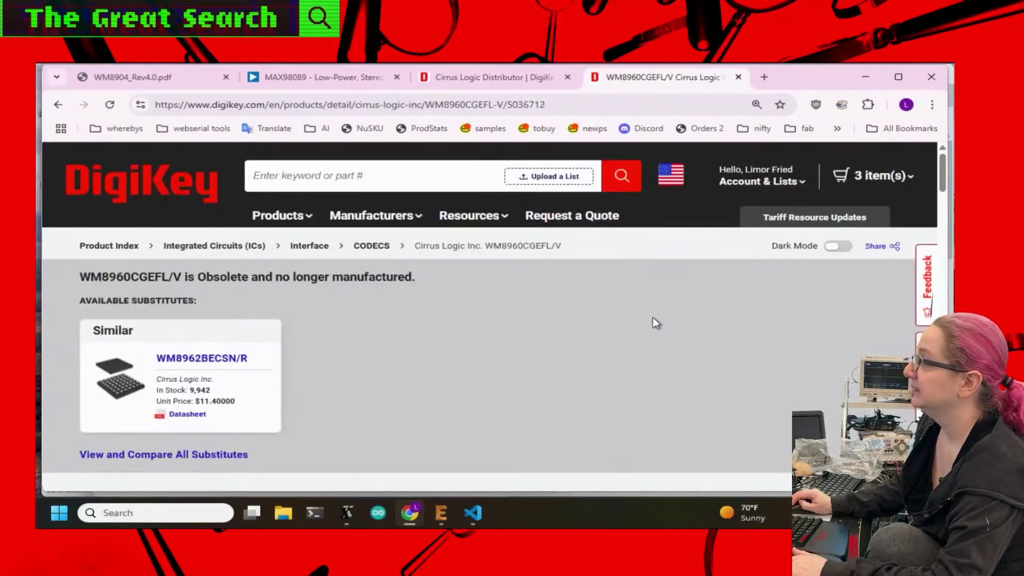
{"action": "scroll", "coordinate": [649, 312], "scroll_direction": "down", "scroll_amount": 5}
{"action": "scroll", "coordinate": [625, 314], "scroll_direction": "up", "scroll_amount": 5}
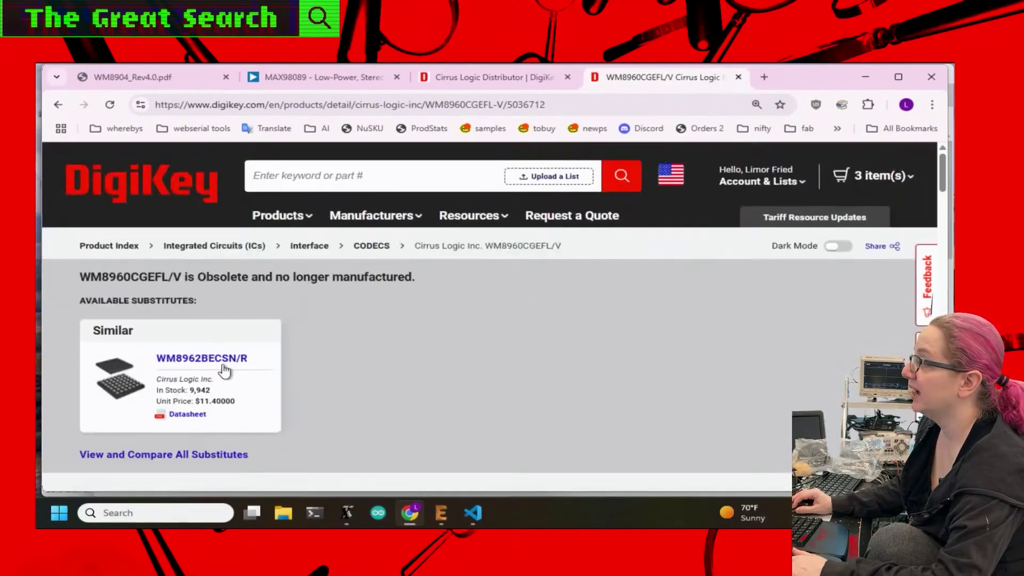
- Open substitute WM8962BECSN/R and review its price breaks and package dimensions
{"action": "left_click", "coordinate": [190, 361]}
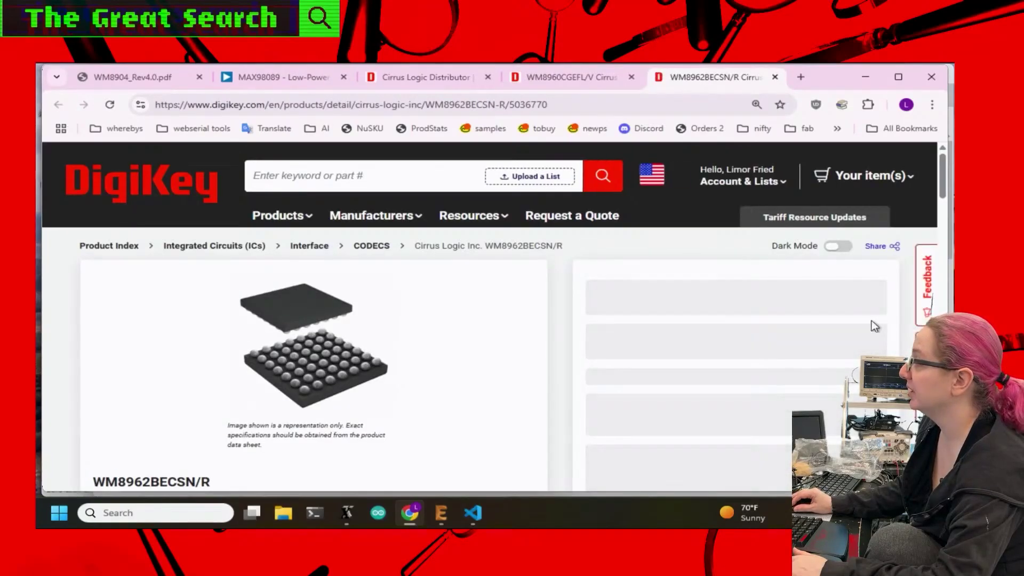
{"action": "scroll", "coordinate": [856, 327], "scroll_direction": "down", "scroll_amount": 2}
{"action": "scroll", "coordinate": [856, 327], "scroll_direction": "down", "scroll_amount": 3}
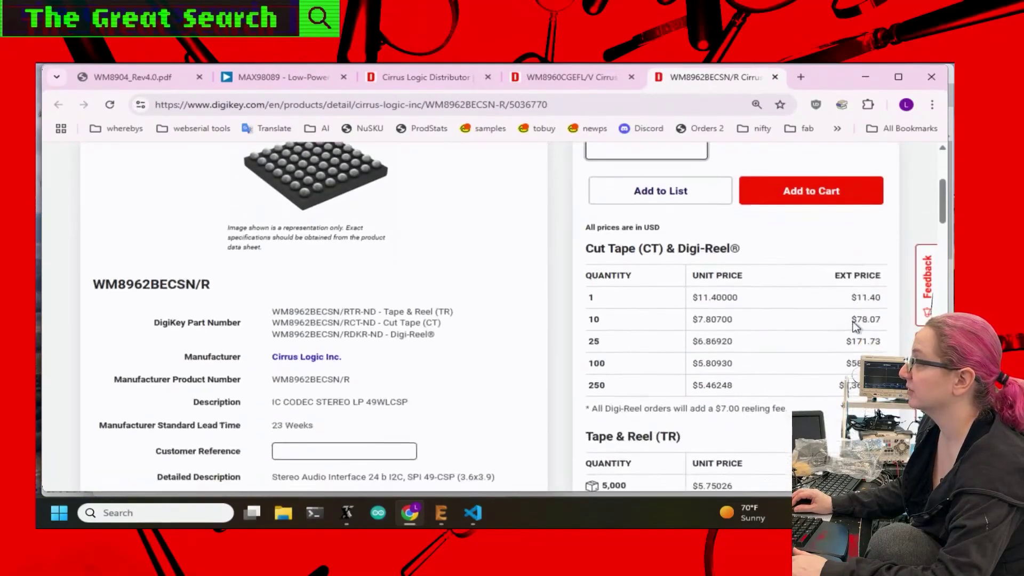
{"action": "scroll", "coordinate": [854, 321], "scroll_direction": "up", "scroll_amount": 5}
{"action": "scroll", "coordinate": [821, 339], "scroll_direction": "down", "scroll_amount": 4}
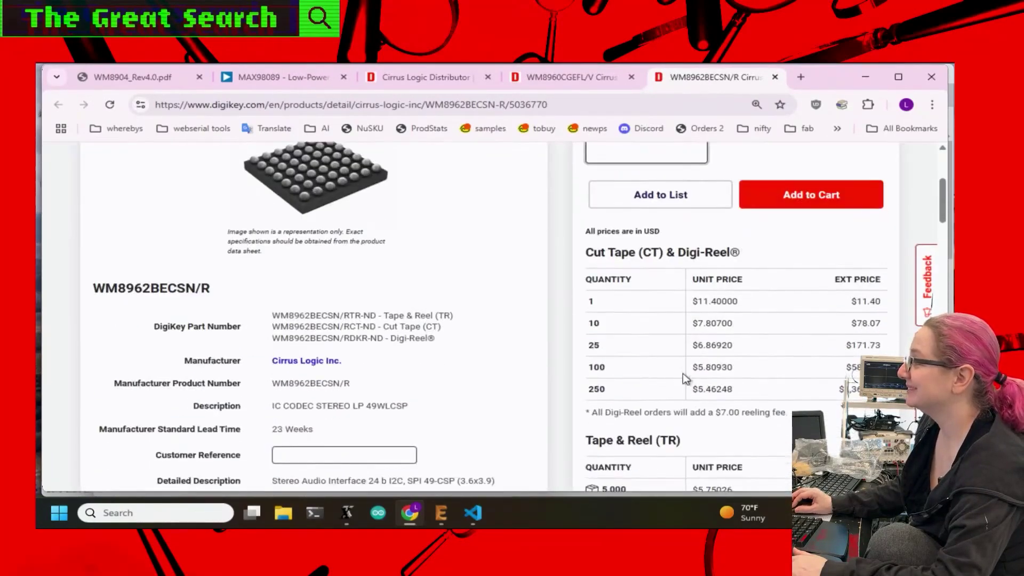
{"action": "left_click_drag", "start_coordinate": [738, 389], "coordinate": [682, 366]}
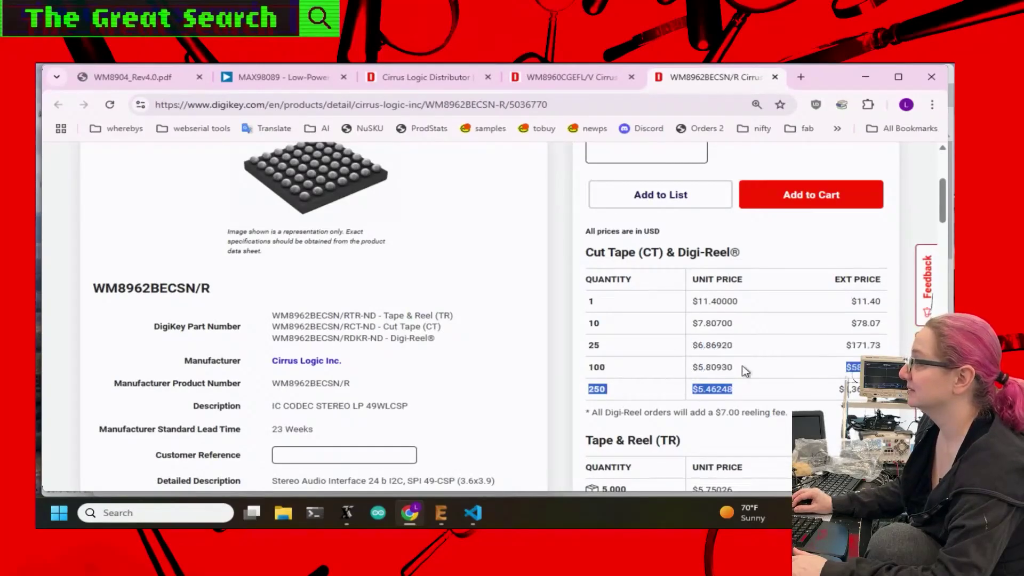
{"action": "left_click", "coordinate": [755, 377]}
{"action": "scroll", "coordinate": [812, 383], "scroll_direction": "up", "scroll_amount": 3}
{"action": "scroll", "coordinate": [812, 383], "scroll_direction": "down", "scroll_amount": 6}
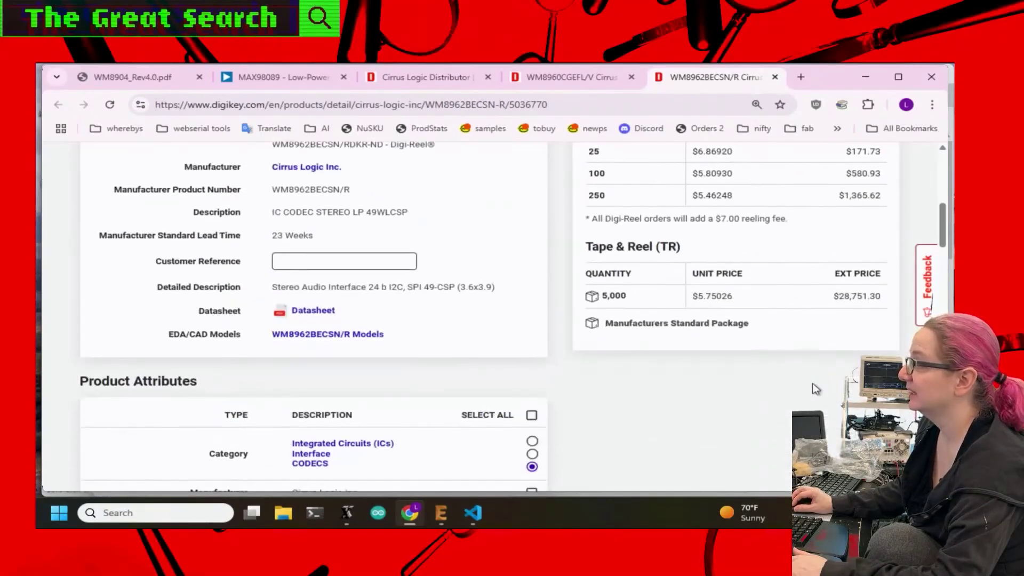
{"action": "scroll", "coordinate": [811, 383], "scroll_direction": "up", "scroll_amount": 6}
{"action": "scroll", "coordinate": [629, 346], "scroll_direction": "down", "scroll_amount": 3}
{"action": "scroll", "coordinate": [628, 346], "scroll_direction": "down", "scroll_amount": 1}
{"action": "scroll", "coordinate": [632, 351], "scroll_direction": "down", "scroll_amount": 3}
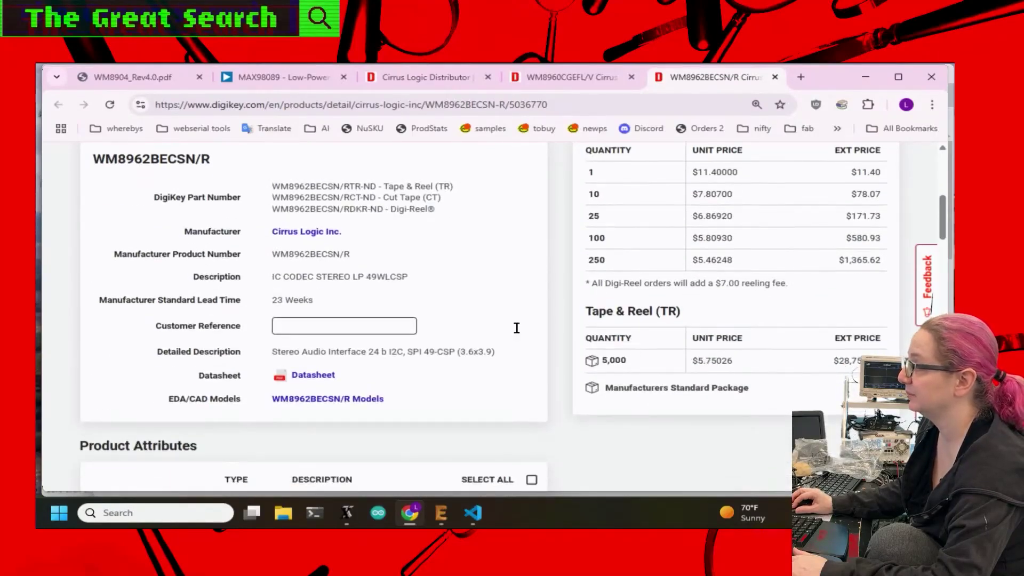
{"action": "left_click_drag", "start_coordinate": [520, 352], "coordinate": [468, 352]}
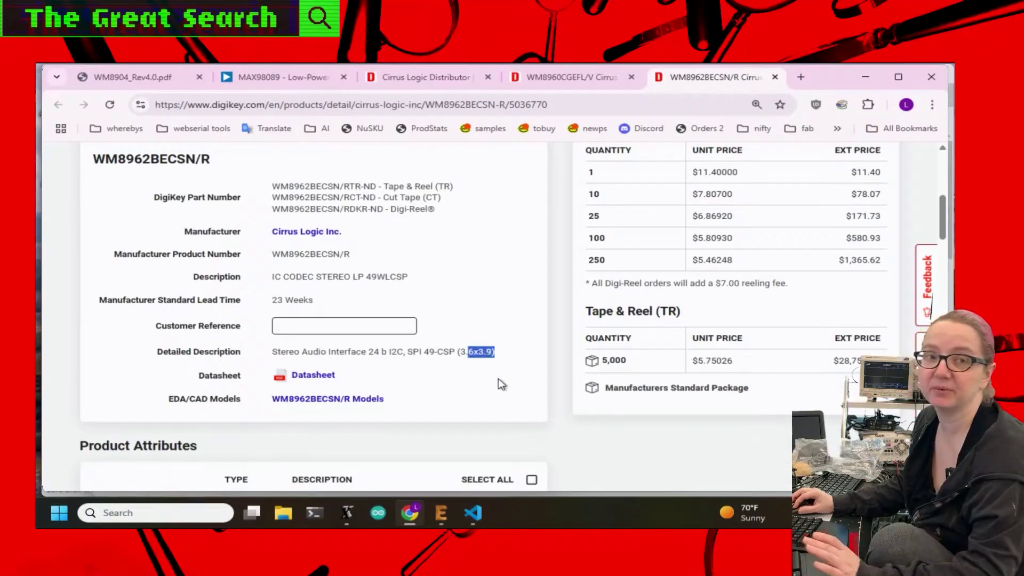
{"action": "scroll", "coordinate": [494, 368], "scroll_direction": "up", "scroll_amount": 8}
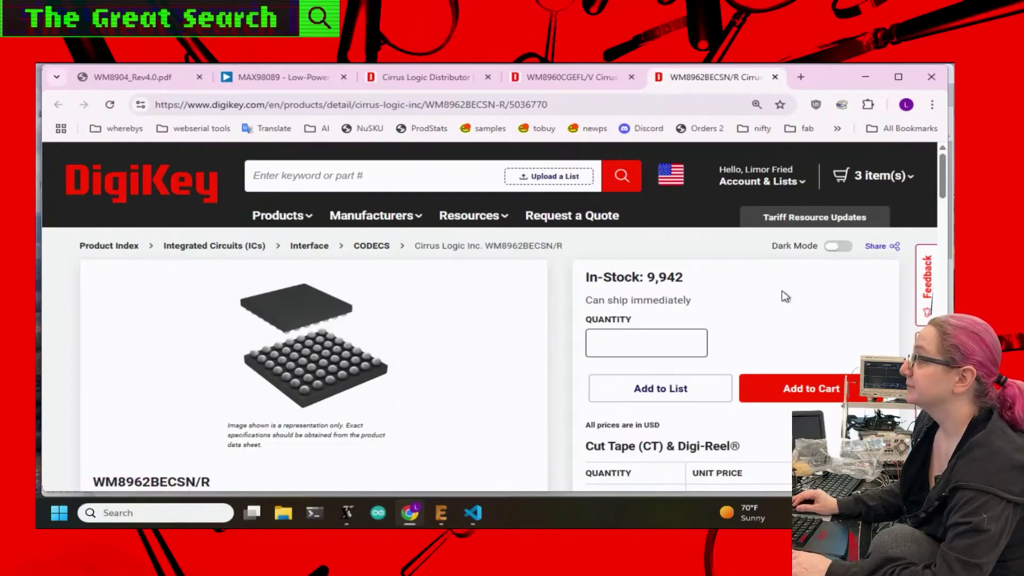
- Review the WM8962BECSN/R spec table, noting its I2C, SPI interface and 24 b resolution
{"action": "scroll", "coordinate": [783, 293], "scroll_direction": "down", "scroll_amount": 10}
{"action": "scroll", "coordinate": [781, 290], "scroll_direction": "down", "scroll_amount": 8}
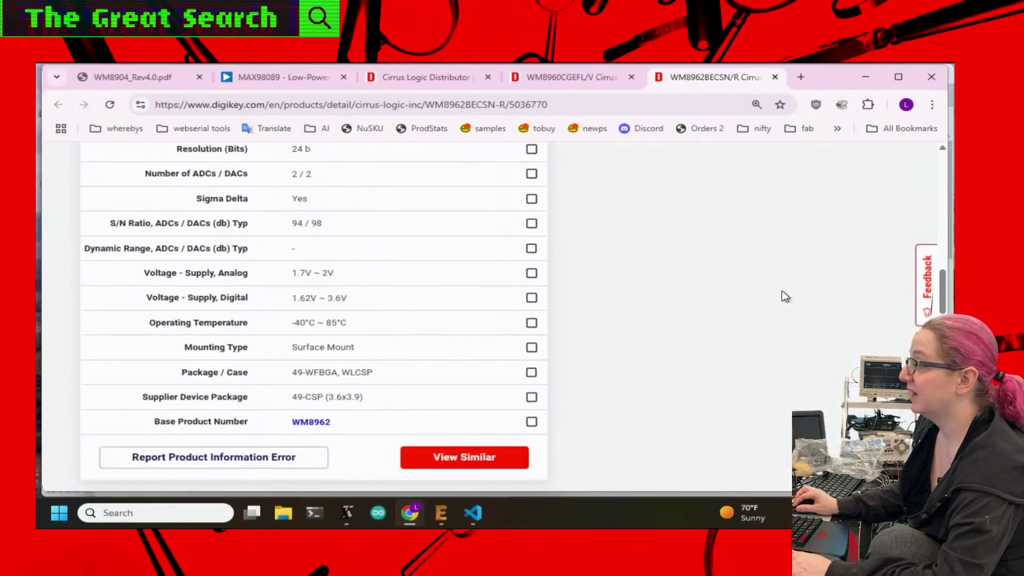
{"action": "scroll", "coordinate": [422, 211], "scroll_direction": "up", "scroll_amount": 4}
{"action": "scroll", "coordinate": [423, 212], "scroll_direction": "up", "scroll_amount": 1}
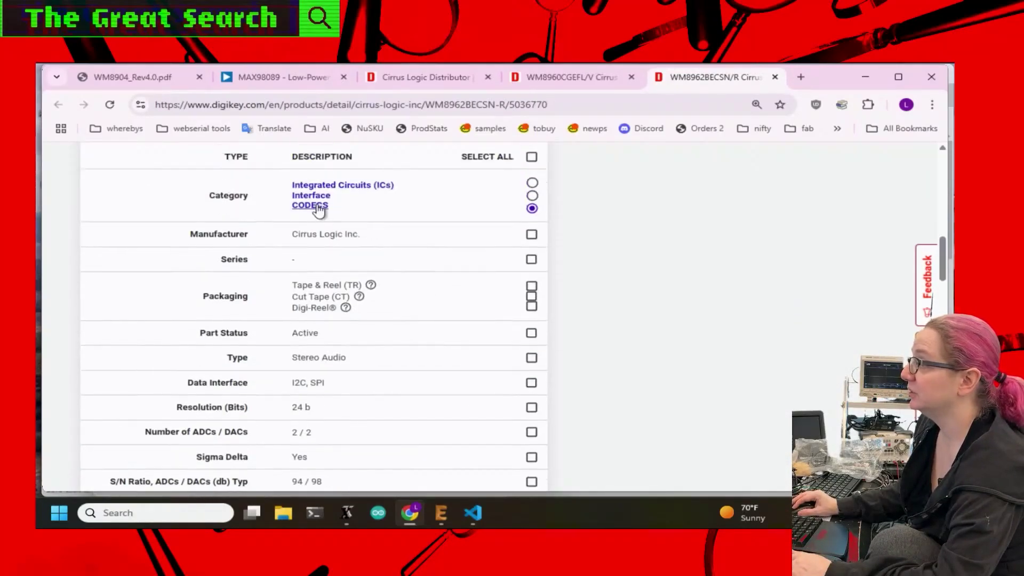
{"action": "scroll", "coordinate": [441, 350], "scroll_direction": "down", "scroll_amount": 2}
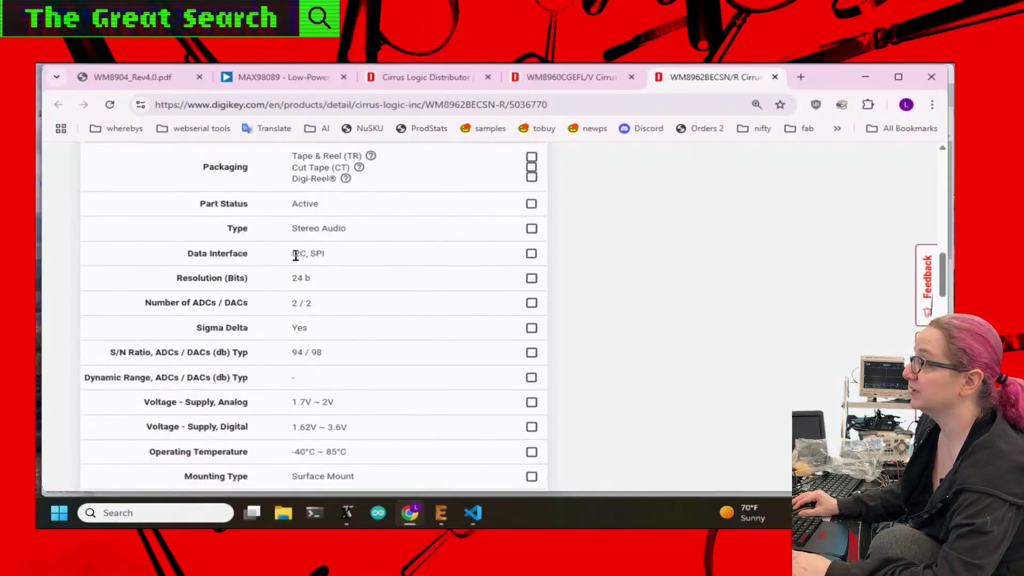
{"action": "left_click_drag", "start_coordinate": [292, 254], "coordinate": [324, 252]}
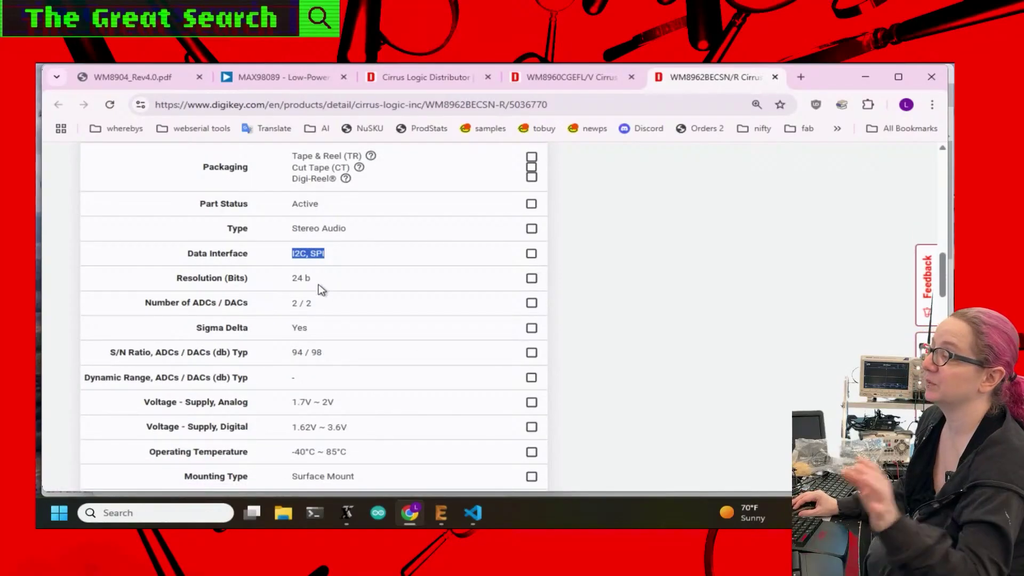
{"action": "left_click", "coordinate": [327, 211]}
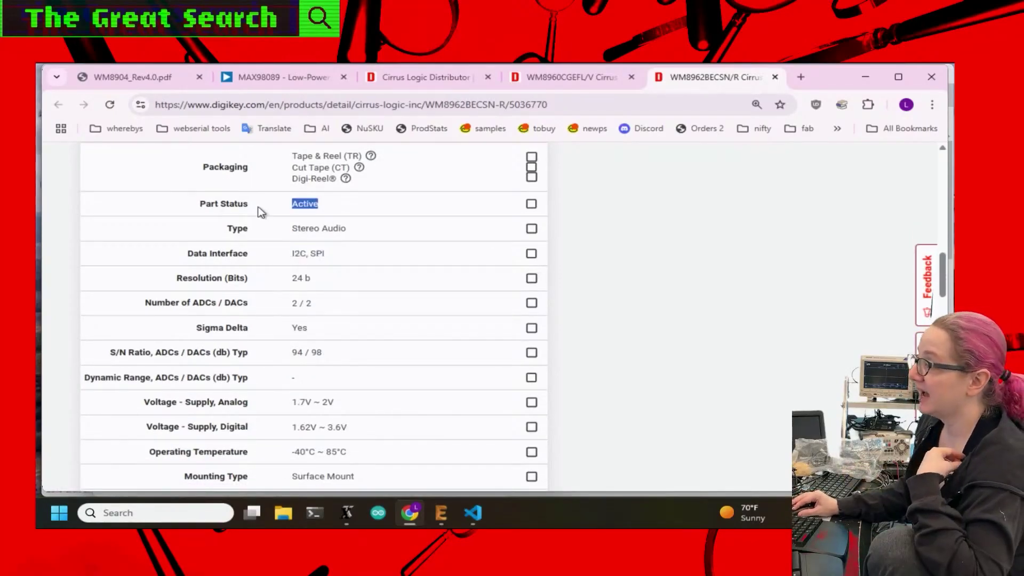
{"action": "scroll", "coordinate": [373, 256], "scroll_direction": "up", "scroll_amount": 6}
{"action": "scroll", "coordinate": [400, 262], "scroll_direction": "down", "scroll_amount": 7}
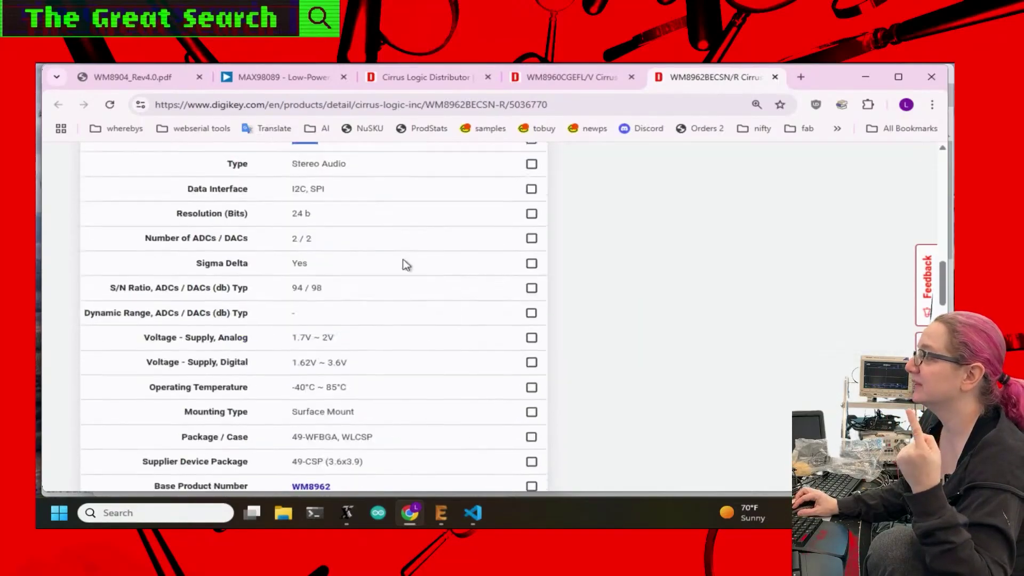
{"action": "scroll", "coordinate": [373, 283], "scroll_direction": "up", "scroll_amount": 1}
{"action": "left_click_drag", "start_coordinate": [340, 303], "coordinate": [270, 311]}
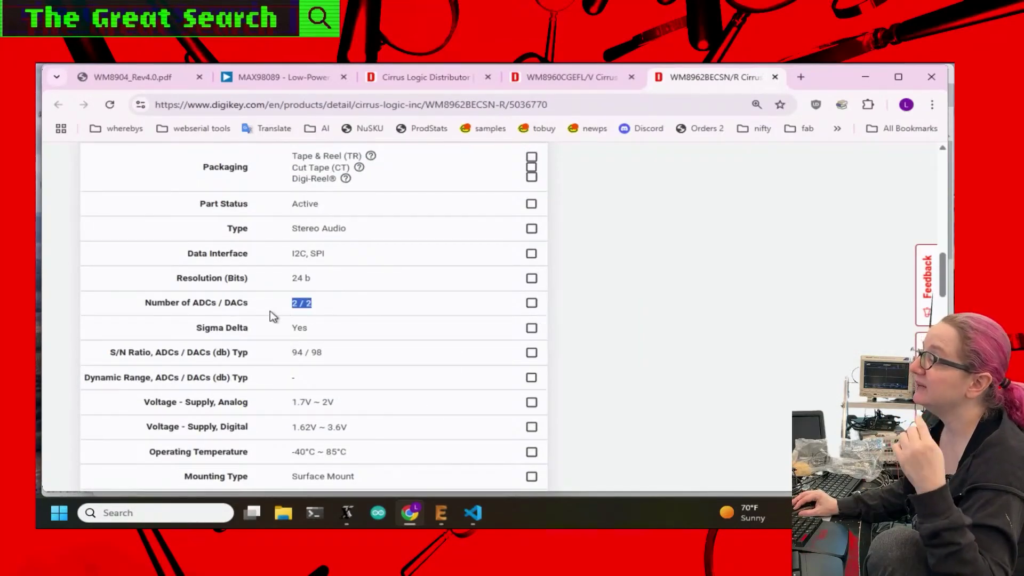
{"action": "left_click_drag", "start_coordinate": [304, 277], "coordinate": [318, 276]}
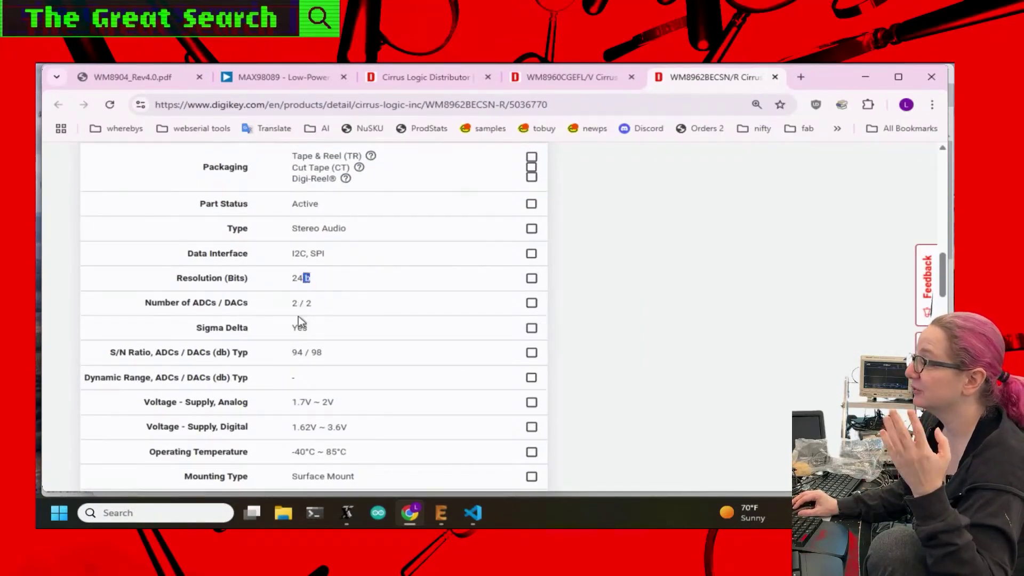
{"action": "scroll", "coordinate": [345, 303], "scroll_direction": "down", "scroll_amount": 2}
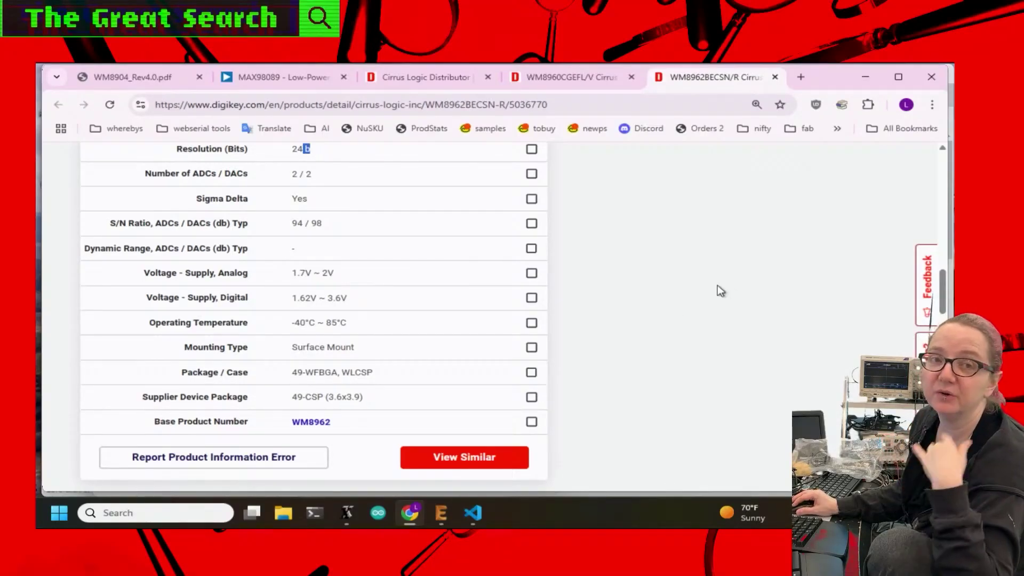
{"action": "scroll", "coordinate": [638, 257], "scroll_direction": "up", "scroll_amount": 15}
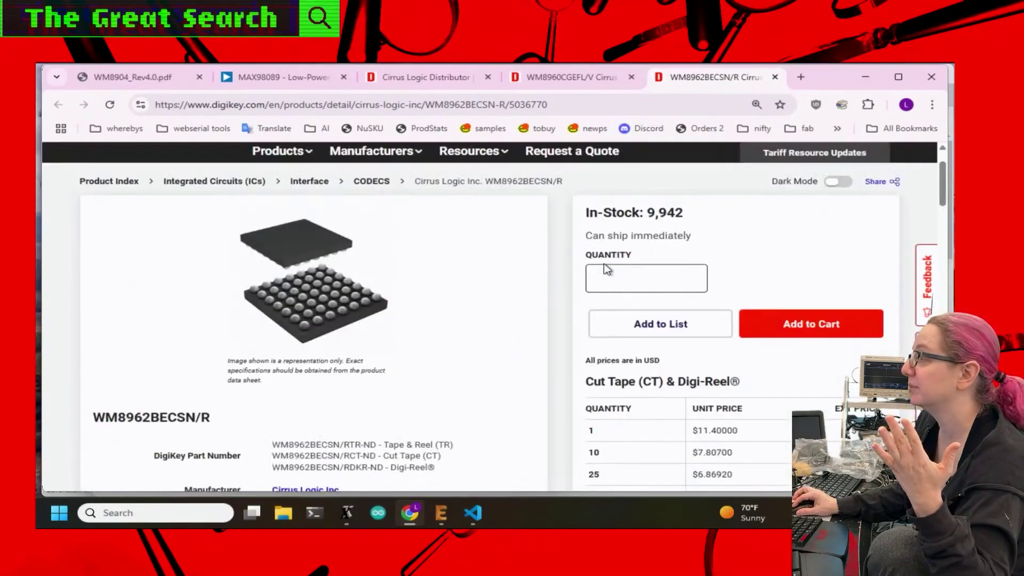
- Go to the CODECS listing and filter to Active status and Normally Stocking parts
{"action": "left_click", "coordinate": [371, 246]}
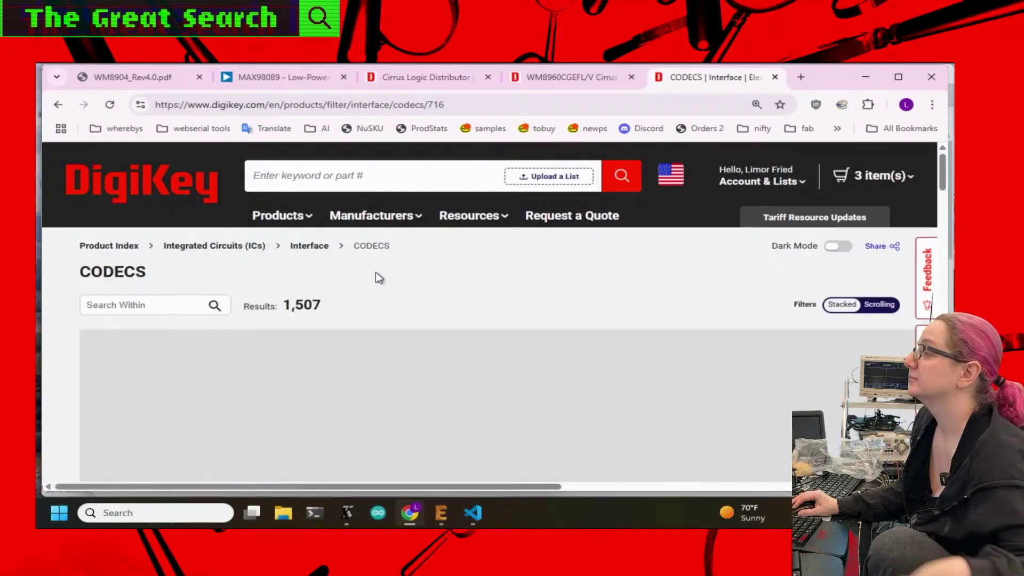
{"action": "scroll", "coordinate": [680, 296], "scroll_direction": "down", "scroll_amount": 1}
{"action": "scroll", "coordinate": [680, 292], "scroll_direction": "down", "scroll_amount": 3}
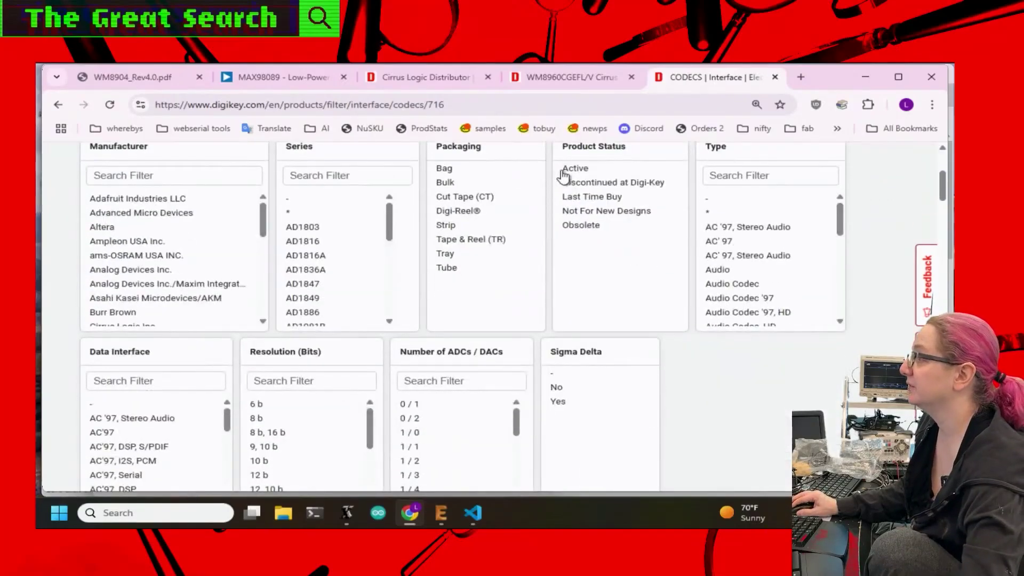
{"action": "left_click", "coordinate": [557, 169]}
{"action": "scroll", "coordinate": [866, 270], "scroll_direction": "down", "scroll_amount": 14}
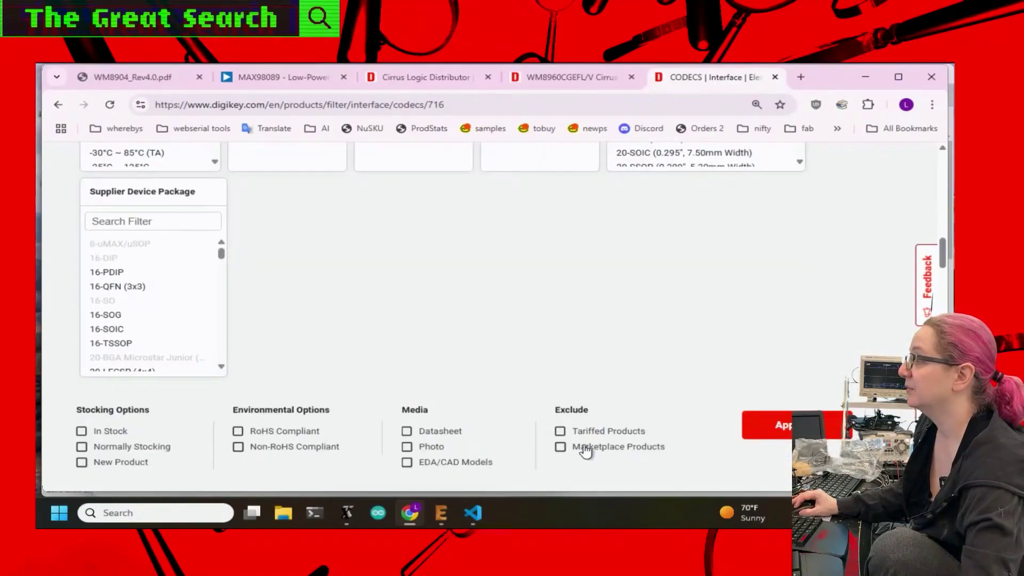
{"action": "left_click", "coordinate": [157, 447]}
{"action": "scroll", "coordinate": [814, 330], "scroll_direction": "down", "scroll_amount": 3}
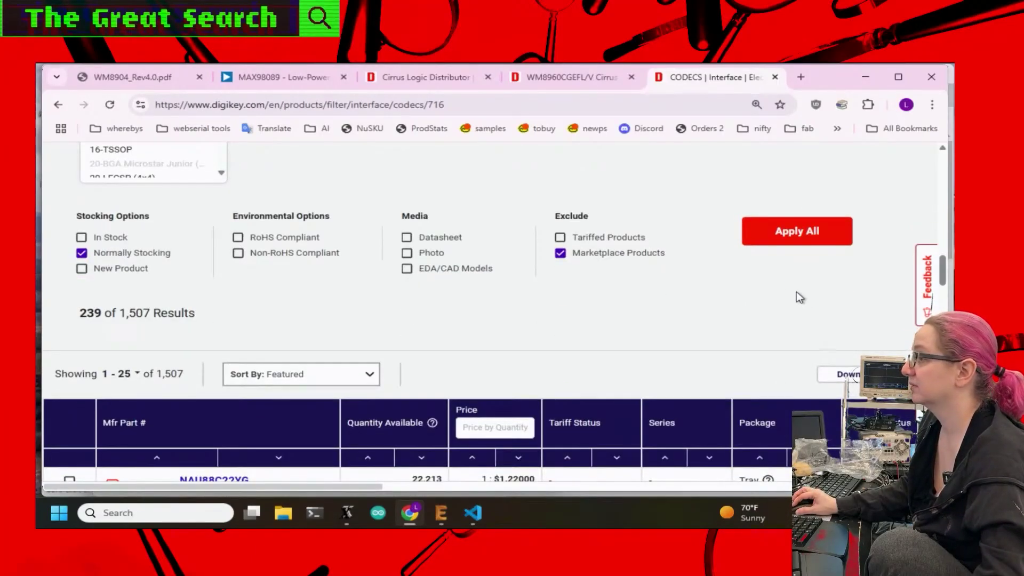
- Apply the stocking filters, narrowing the codec list to 239 results
{"action": "left_click_drag", "start_coordinate": [86, 318], "coordinate": [119, 315]}
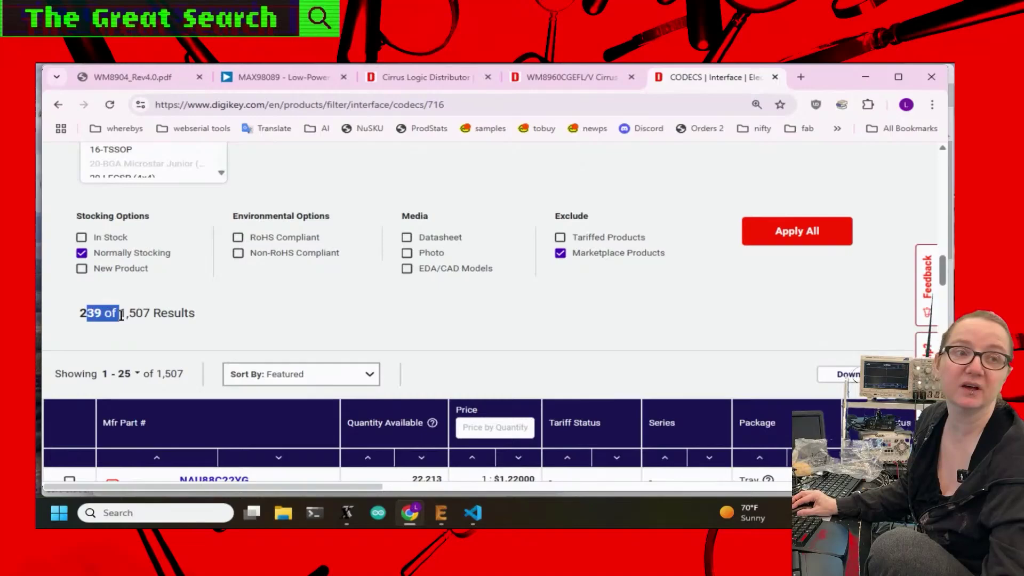
{"action": "left_click", "coordinate": [798, 231]}
{"action": "scroll", "coordinate": [703, 259], "scroll_direction": "down", "scroll_amount": 5}
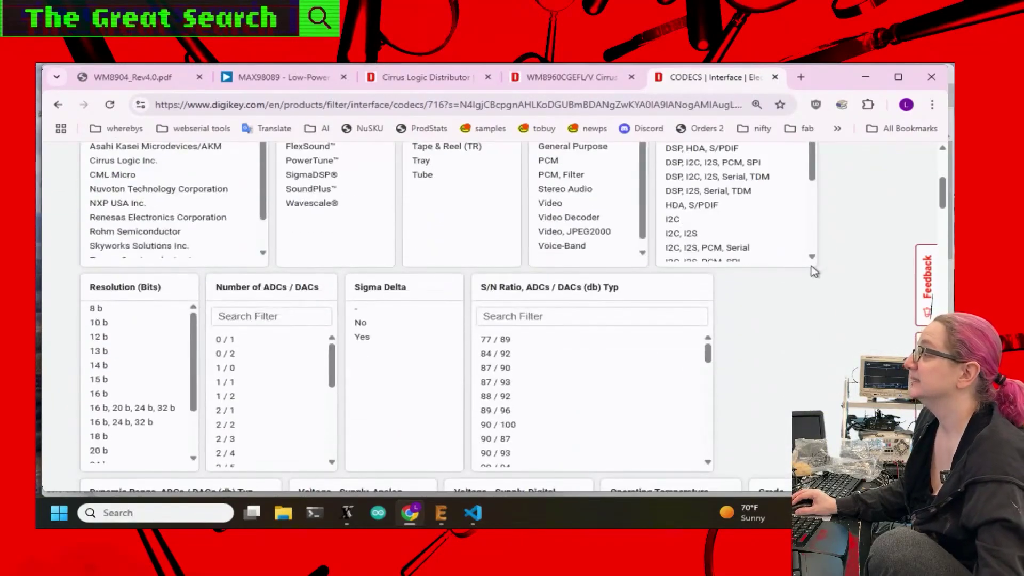
{"action": "scroll", "coordinate": [834, 269], "scroll_direction": "down", "scroll_amount": 1}
{"action": "left_click_drag", "start_coordinate": [334, 300], "coordinate": [331, 309]}
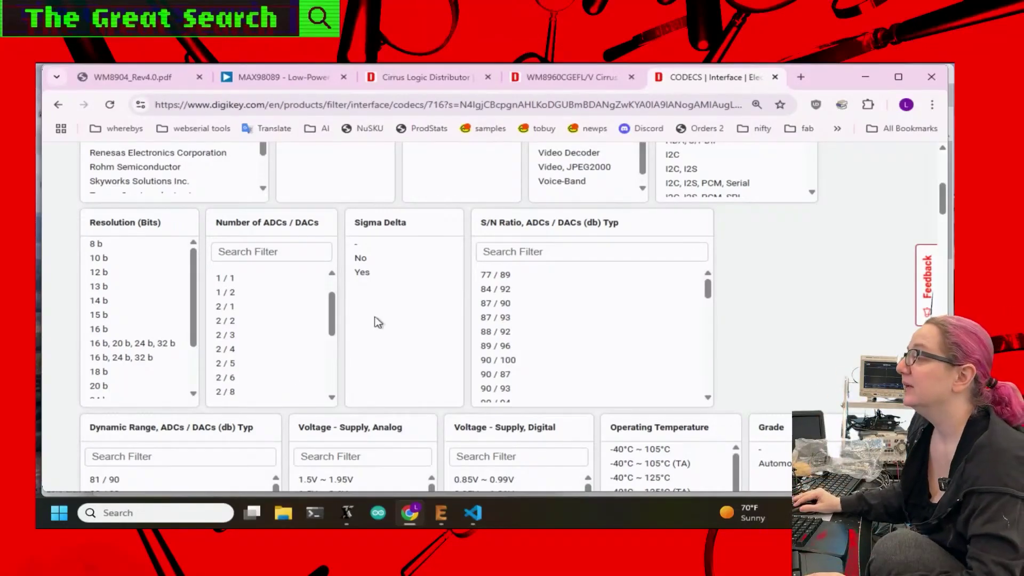
- Select Number of ADCs / DACs values of 2 / 2 and higher, previewing 147 results
{"action": "left_click", "coordinate": [281, 323]}
{"action": "left_click", "coordinate": [287, 335]}
{"action": "scroll", "coordinate": [290, 333], "scroll_direction": "down", "scroll_amount": 3}
{"action": "left_click", "coordinate": [290, 333], "text": "shift"}
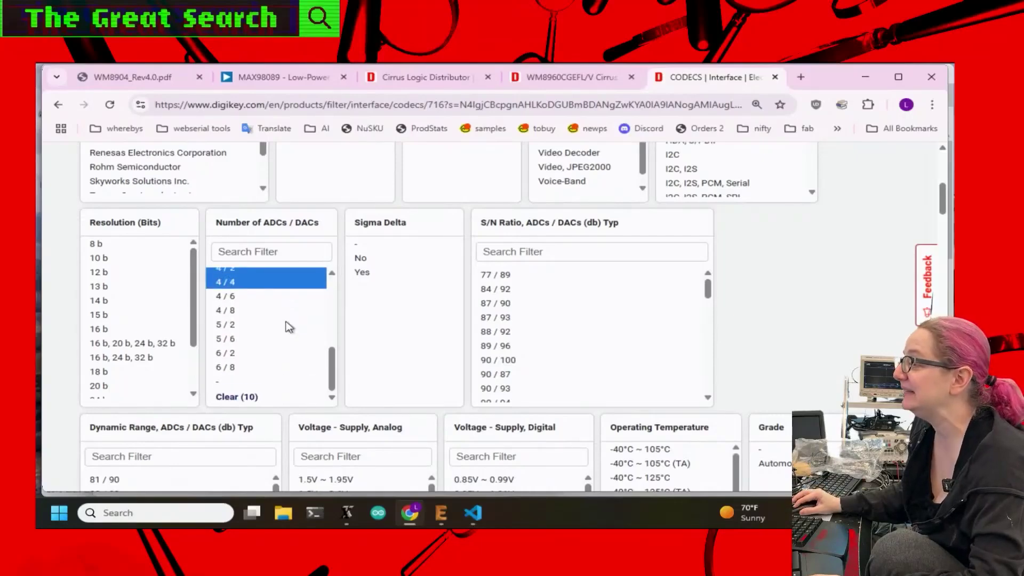
{"action": "left_click", "coordinate": [280, 224], "text": "ctrl"}
{"action": "mouse_move", "coordinate": [332, 231]}
{"action": "left_mouse_down"}
{"action": "mouse_move", "coordinate": [340, 198]}
{"action": "mouse_move", "coordinate": [340, 246]}
{"action": "left_mouse_up"}
{"action": "scroll", "coordinate": [848, 244], "scroll_direction": "up", "scroll_amount": 4}
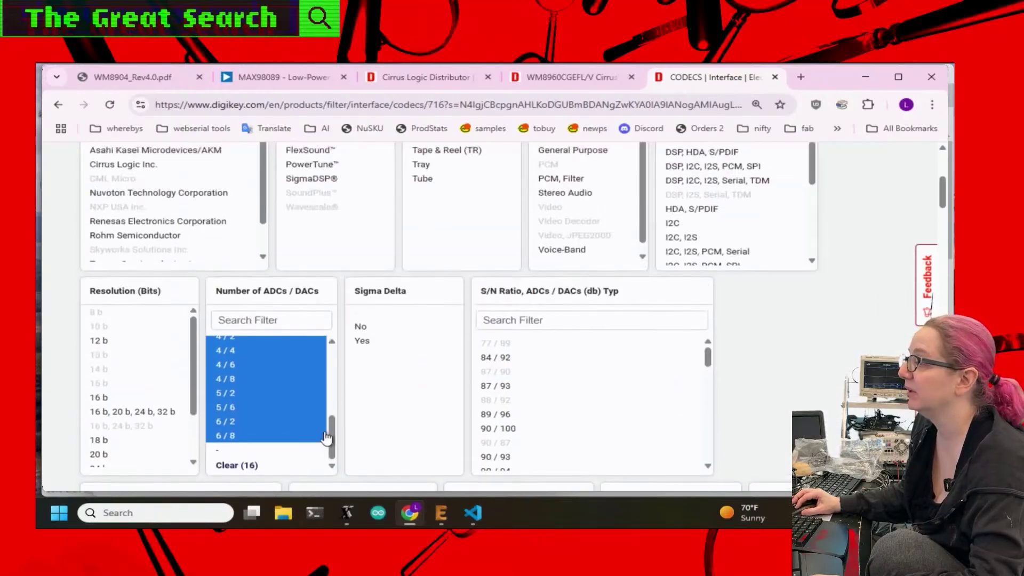
{"action": "left_click_drag", "start_coordinate": [332, 437], "coordinate": [334, 370]}
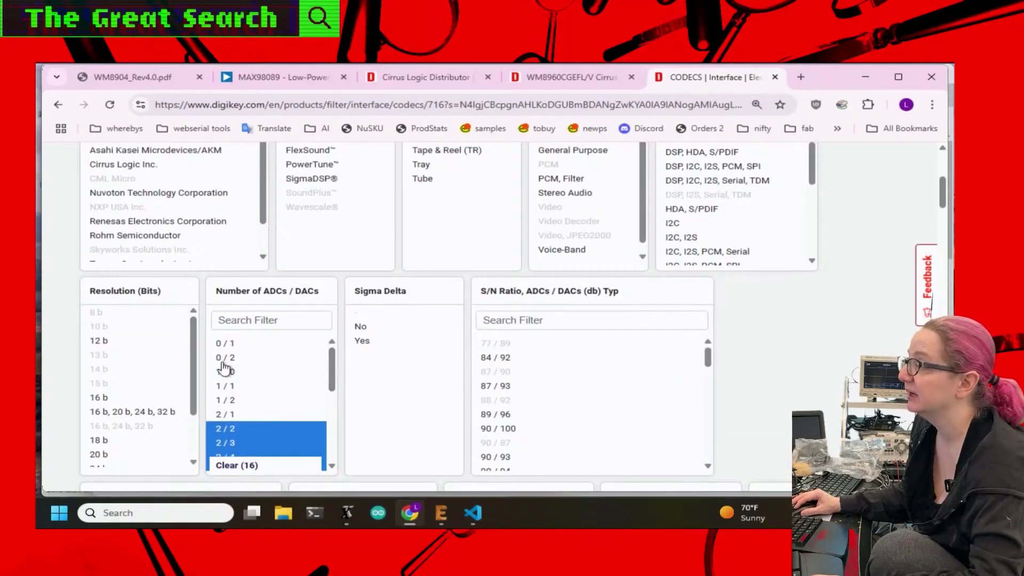
{"action": "scroll", "coordinate": [798, 361], "scroll_direction": "down", "scroll_amount": 5}
{"action": "scroll", "coordinate": [808, 355], "scroll_direction": "down", "scroll_amount": 5}
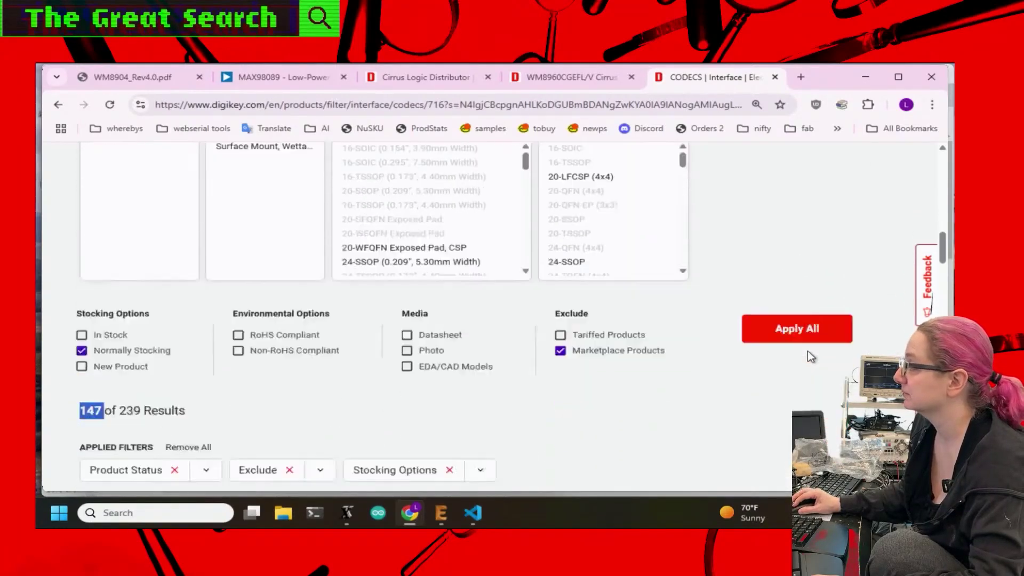
- Apply the ADC/DAC filter and sort the 147 codecs by price, NAU88C22YG first at $1.22
{"action": "left_click", "coordinate": [791, 293]}
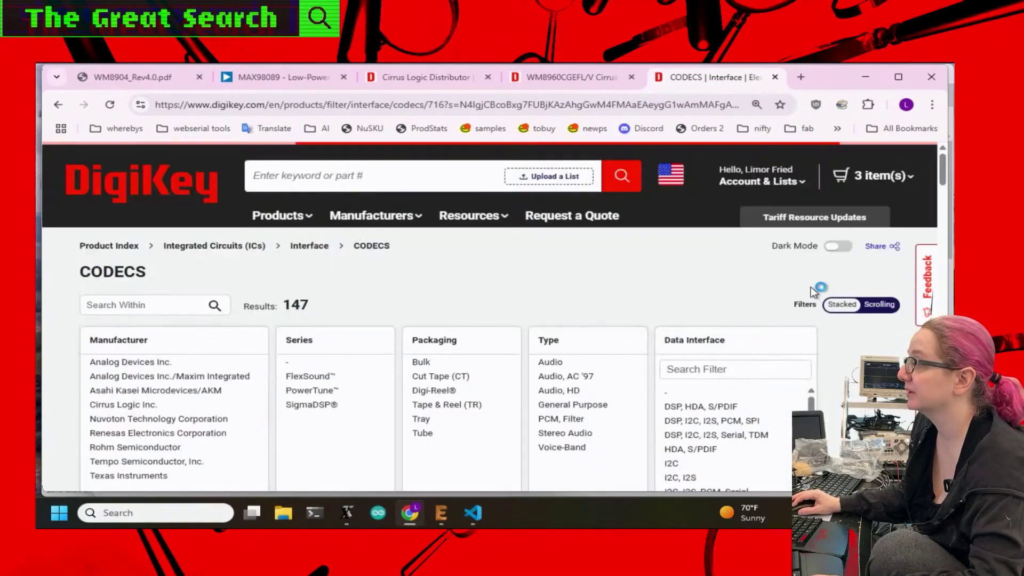
{"action": "scroll", "coordinate": [812, 291], "scroll_direction": "down", "scroll_amount": 10}
{"action": "scroll", "coordinate": [812, 288], "scroll_direction": "down", "scroll_amount": 6}
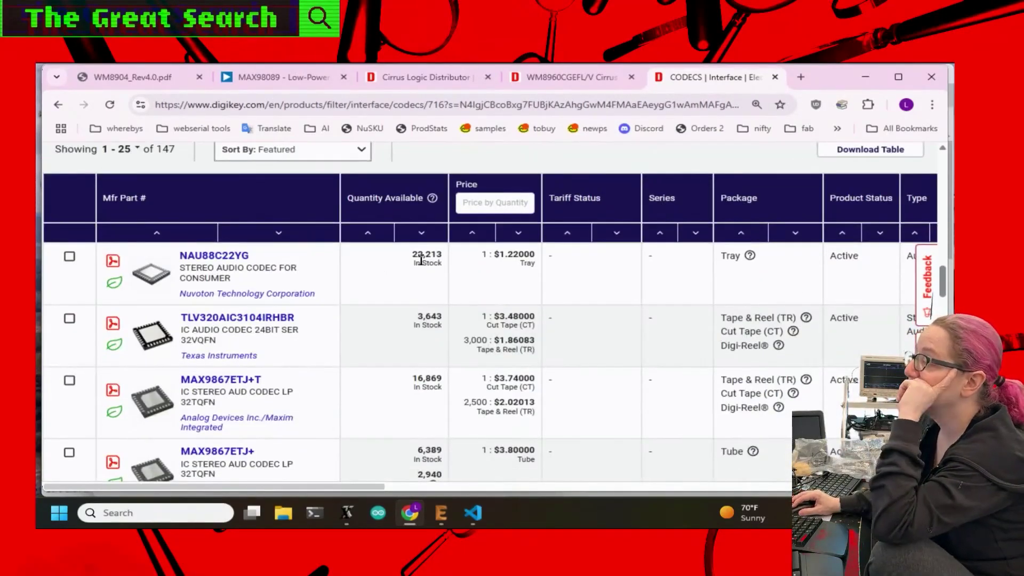
{"action": "left_click", "coordinate": [471, 238]}
{"action": "scroll", "coordinate": [759, 281], "scroll_direction": "down", "scroll_amount": 15}
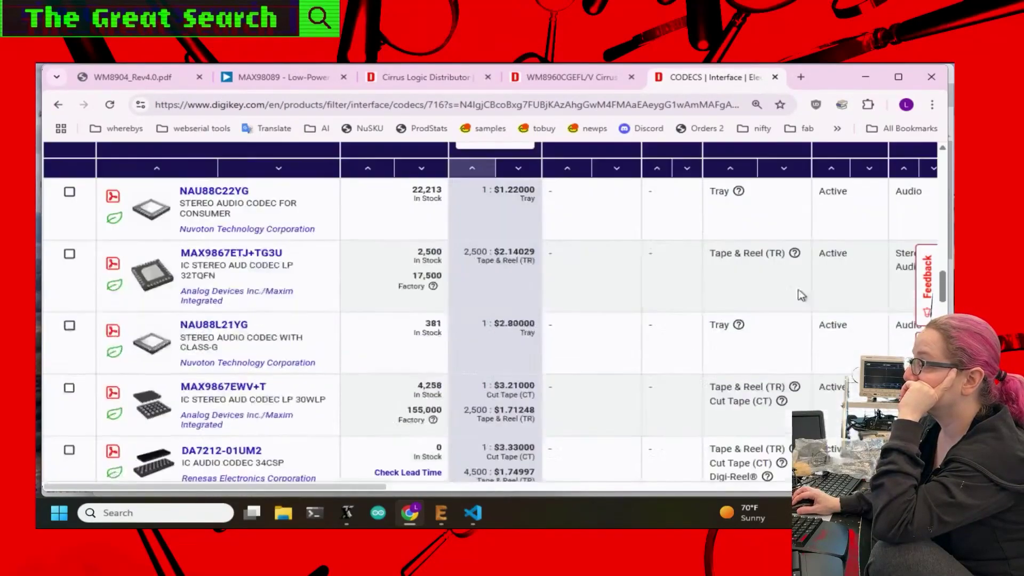
{"action": "scroll", "coordinate": [699, 345], "scroll_direction": "up", "scroll_amount": 1}
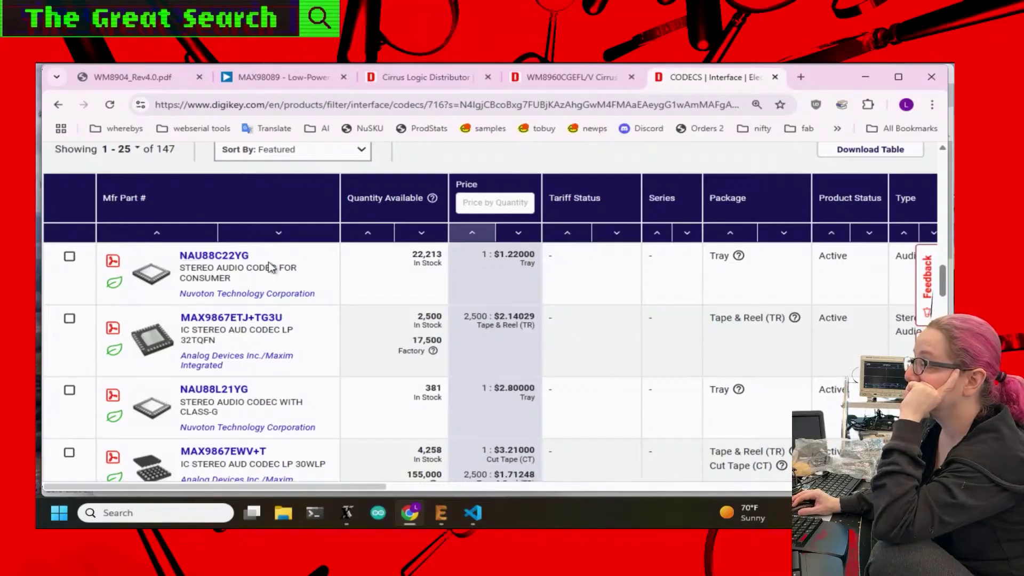
- Skim the NAU8822 datasheet for the cheapest codec, then return to the codec results
{"action": "left_click", "coordinate": [113, 262]}
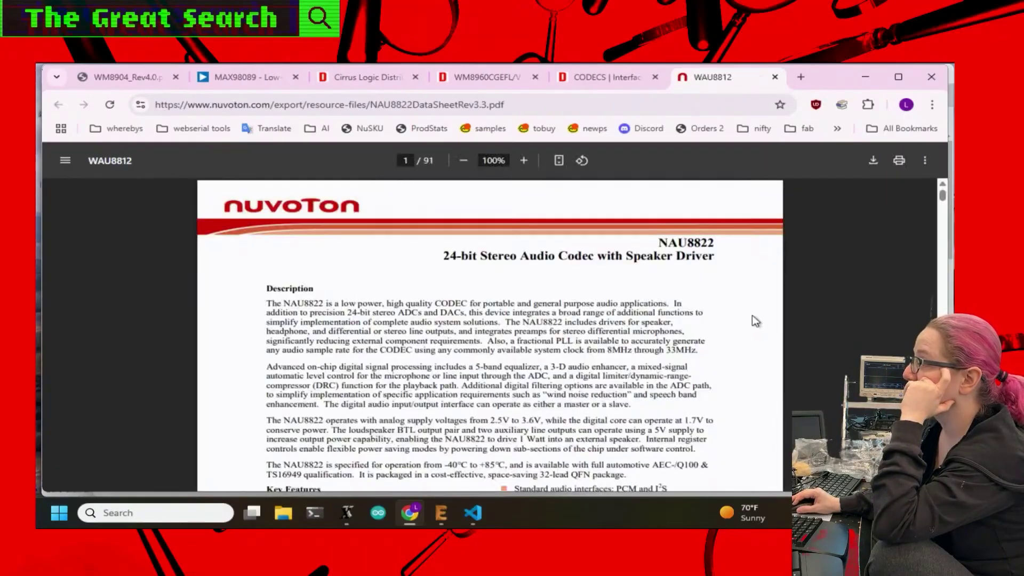
{"action": "scroll", "coordinate": [756, 321], "scroll_direction": "down", "scroll_amount": 5}
{"action": "scroll", "coordinate": [754, 309], "scroll_direction": "up", "scroll_amount": 6}
{"action": "mouse_move", "coordinate": [702, 240]}
{"action": "left_mouse_down"}
{"action": "mouse_move", "coordinate": [693, 239]}
{"action": "mouse_move", "coordinate": [705, 238]}
{"action": "left_mouse_up"}
{"action": "scroll", "coordinate": [665, 296], "scroll_direction": "down", "scroll_amount": 5}
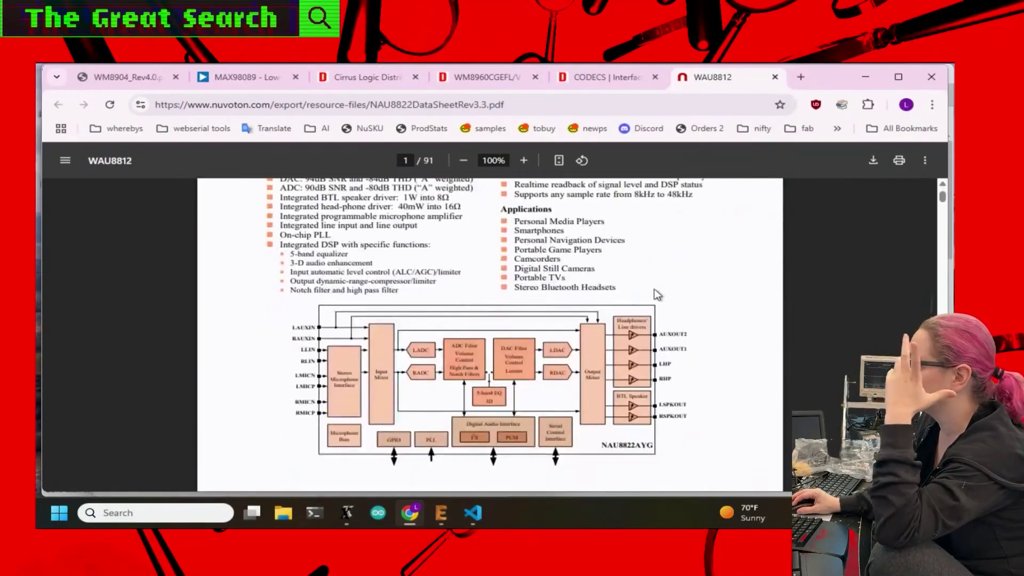
{"action": "scroll", "coordinate": [692, 403], "scroll_direction": "down", "scroll_amount": 1}
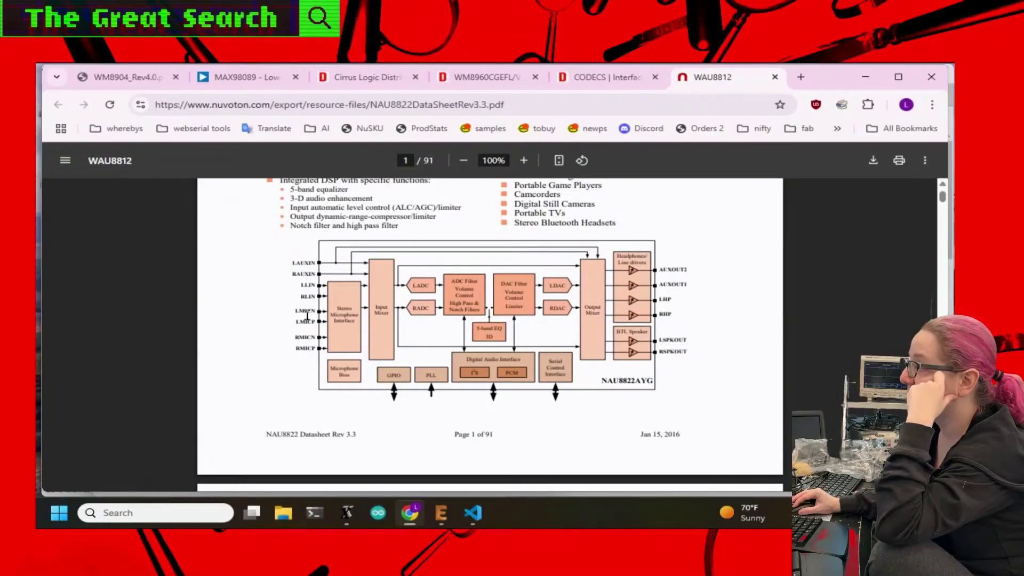
{"action": "scroll", "coordinate": [777, 309], "scroll_direction": "down", "scroll_amount": 4}
{"action": "scroll", "coordinate": [777, 309], "scroll_direction": "up", "scroll_amount": 9}
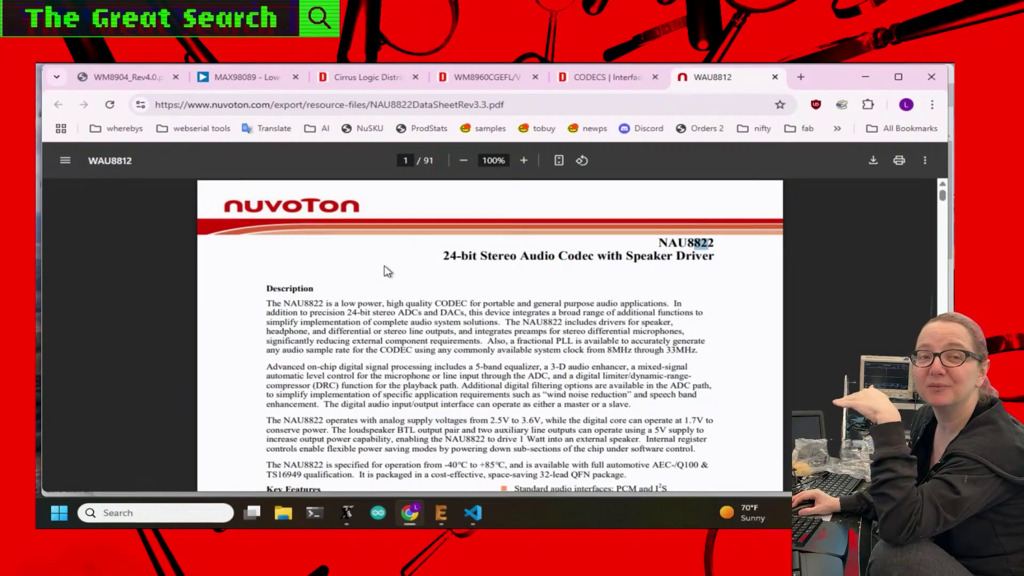
{"action": "left_click", "coordinate": [606, 78]}
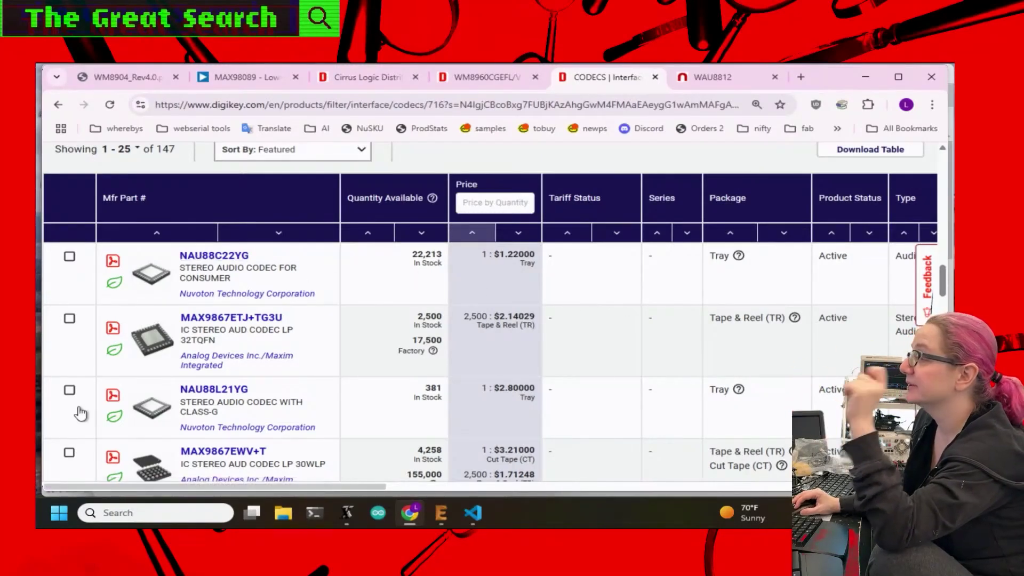
- Skim the MAX9867ETJ+TG3U datasheet, then return to the DigiKey codec list
{"action": "left_click", "coordinate": [112, 327]}
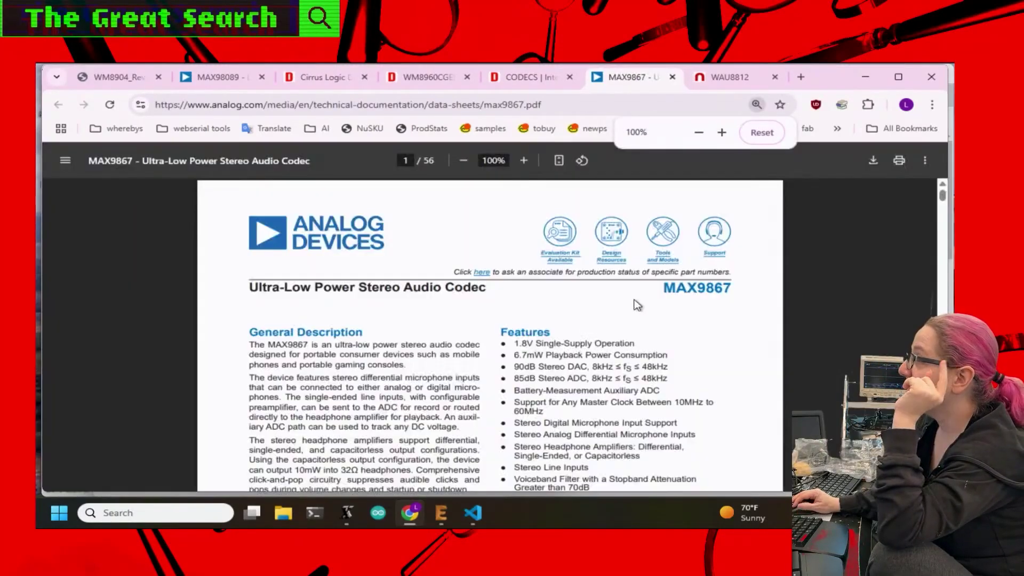
{"action": "scroll", "coordinate": [804, 363], "scroll_direction": "down", "scroll_amount": 10}
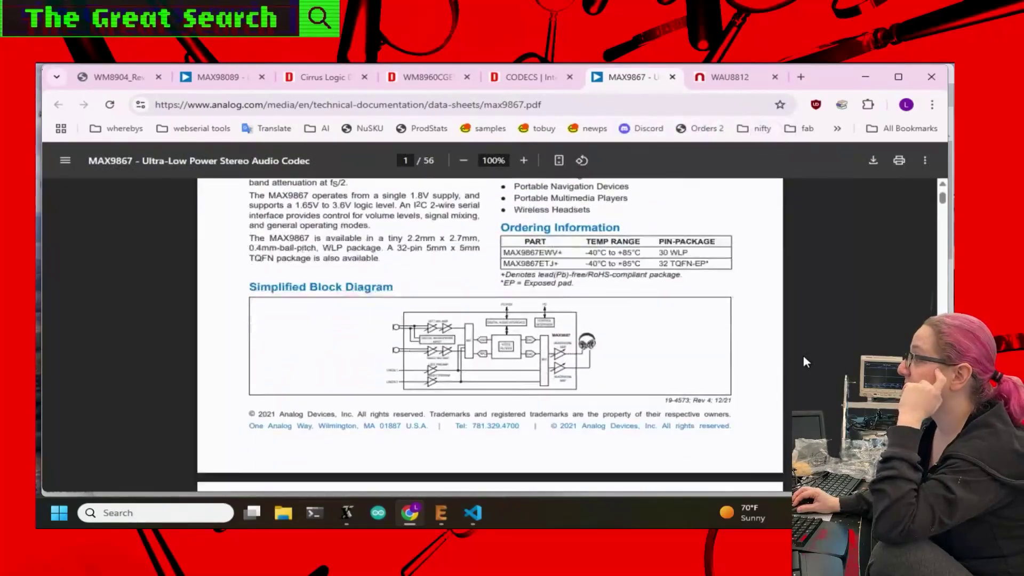
{"action": "scroll", "coordinate": [570, 271], "scroll_direction": "up", "scroll_amount": 5}
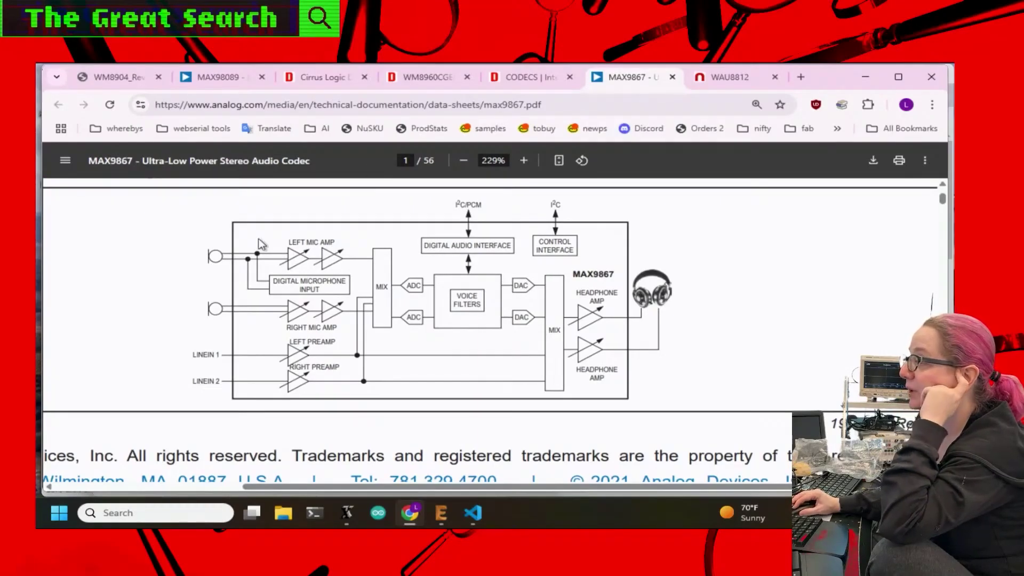
{"action": "left_click", "coordinate": [539, 78]}
{"action": "scroll", "coordinate": [520, 283], "scroll_direction": "down", "scroll_amount": 2}
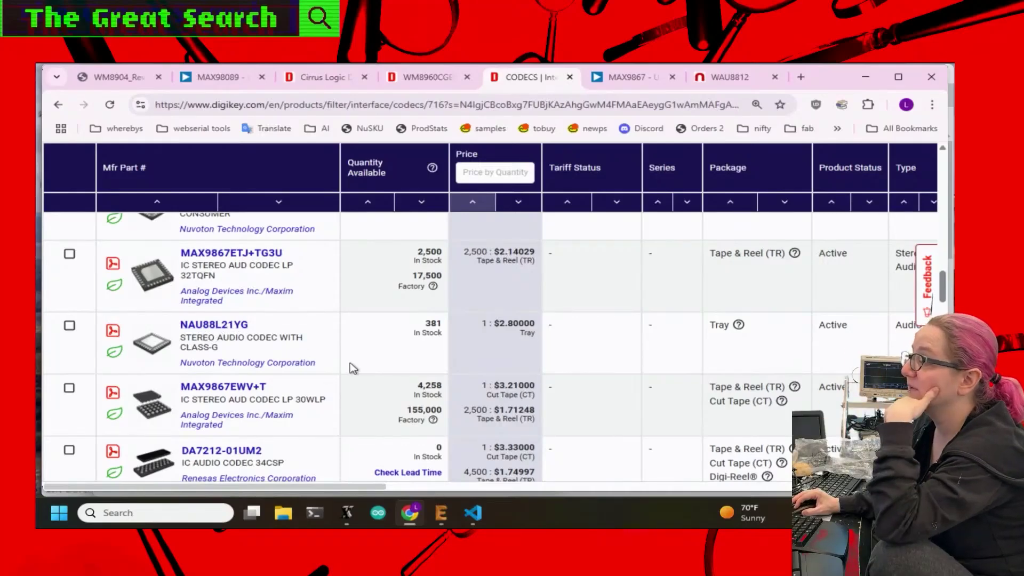
- Select Package/Case values 20-WFQFN through 28-TSSOP, both 28-WFQFN variants and 44-LQFP
{"action": "scroll", "coordinate": [355, 366], "scroll_direction": "down", "scroll_amount": 1}
{"action": "mouse_move", "coordinate": [160, 405]}
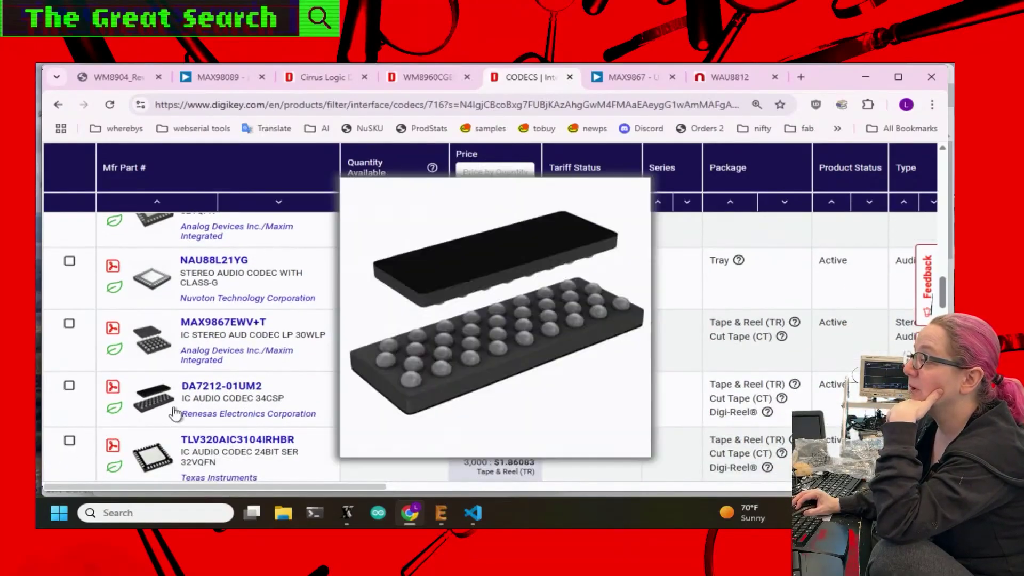
{"action": "scroll", "coordinate": [692, 354], "scroll_direction": "up", "scroll_amount": 10}
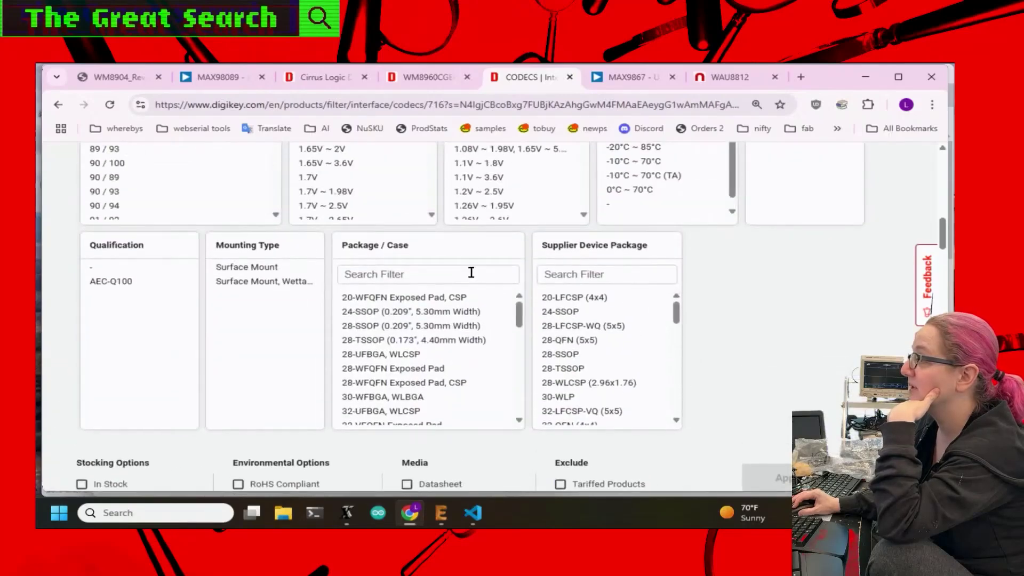
{"action": "left_click_drag", "start_coordinate": [458, 298], "coordinate": [459, 338]}
{"action": "left_click", "coordinate": [432, 369], "text": "ctrl"}
{"action": "left_click", "coordinate": [432, 382], "text": "ctrl"}
{"action": "scroll", "coordinate": [432, 383], "scroll_direction": "down", "scroll_amount": 2}
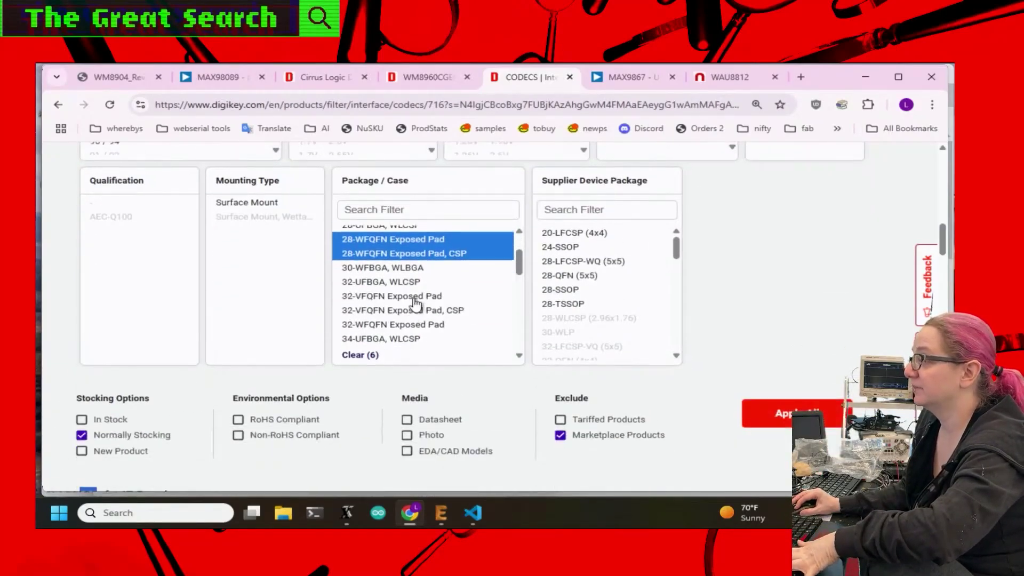
{"action": "left_click_drag", "start_coordinate": [418, 297], "coordinate": [425, 336]}
{"action": "scroll", "coordinate": [447, 305], "scroll_direction": "down", "scroll_amount": 2}
{"action": "scroll", "coordinate": [462, 288], "scroll_direction": "down", "scroll_amount": 2}
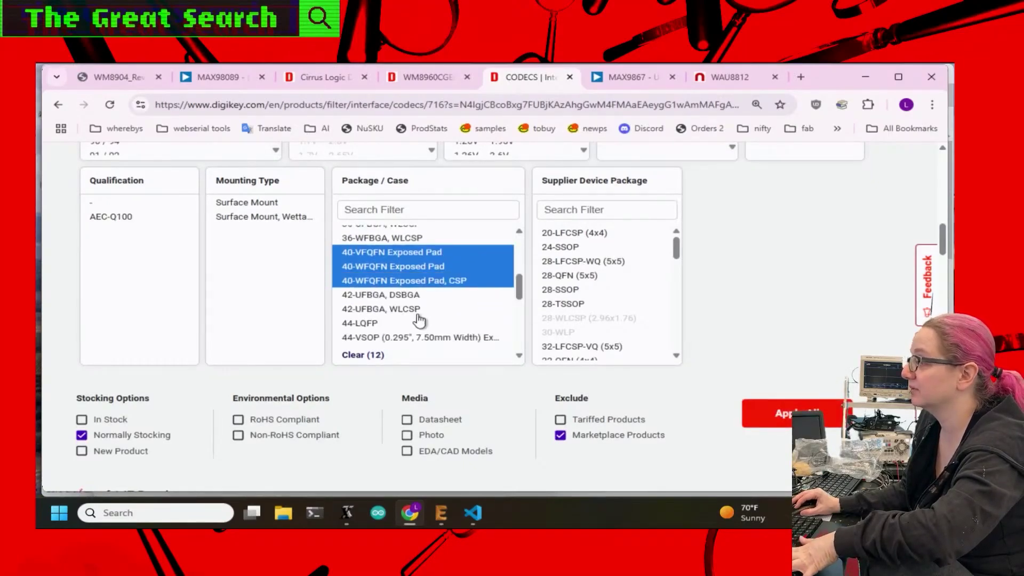
{"action": "left_click", "coordinate": [419, 322]}
- Add 44-VSOP, 48-LQFP, 48-TQFP, 48-VFQFN, 48-WFQFN and 52-QFP packages
{"action": "scroll", "coordinate": [426, 309], "scroll_direction": "down", "scroll_amount": 1}
{"action": "left_click", "coordinate": [473, 271]}
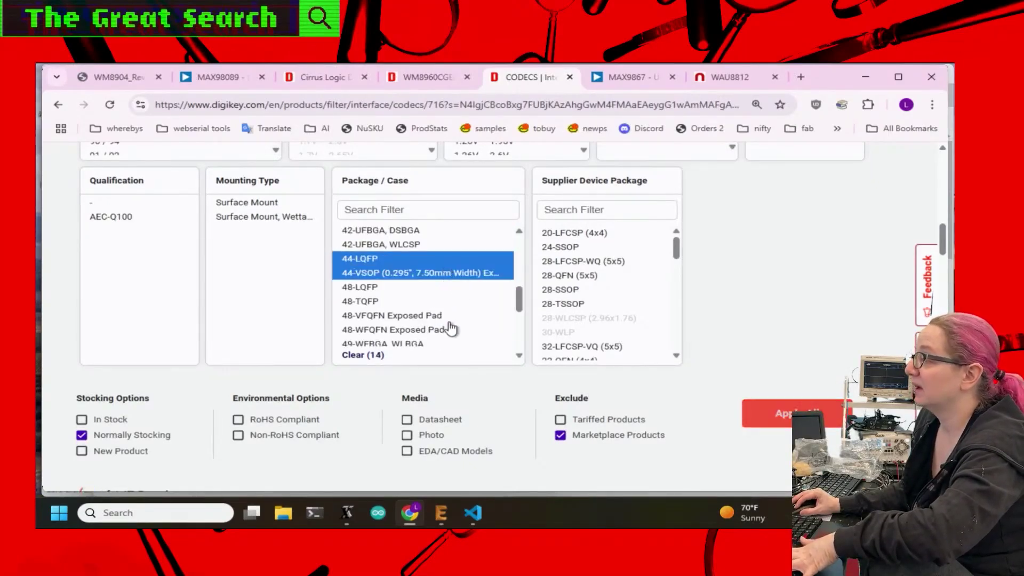
{"action": "left_click", "coordinate": [406, 288]}
{"action": "left_click", "coordinate": [411, 302]}
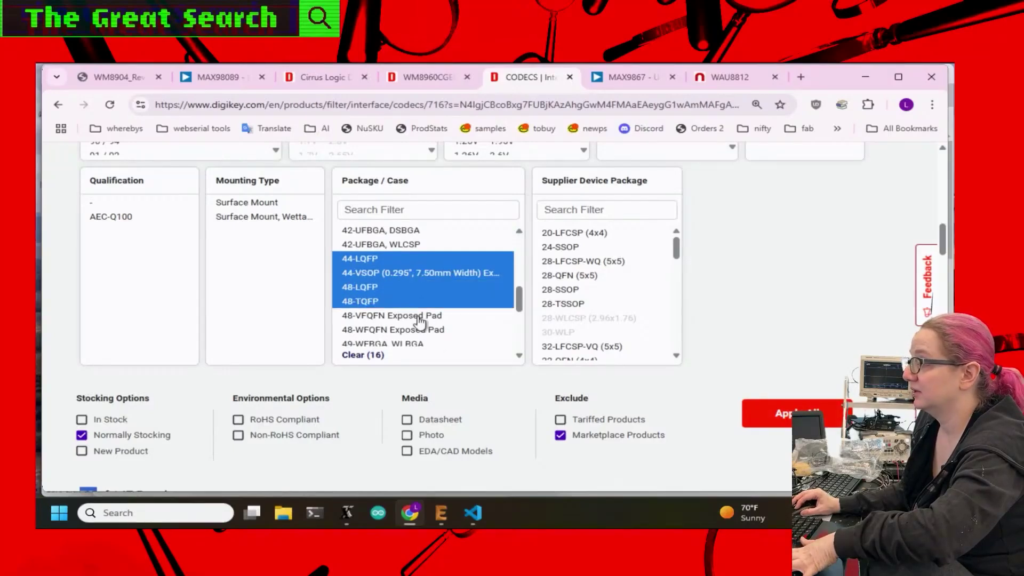
{"action": "left_click", "coordinate": [416, 315]}
{"action": "left_click", "coordinate": [418, 329]}
{"action": "scroll", "coordinate": [447, 284], "scroll_direction": "down", "scroll_amount": 1}
{"action": "scroll", "coordinate": [447, 284], "scroll_direction": "down", "scroll_amount": 1}
{"action": "left_click", "coordinate": [407, 308]}
- Add 56-WFQFN and 64-pin LQFP, PowerTQFP, VFQFN, WFQFN packages, then apply for 121 results
{"action": "key", "text": "ctrl+minus"}
{"action": "key", "text": "ctrl+plus"}
{"action": "scroll", "coordinate": [478, 312], "scroll_direction": "down", "scroll_amount": 1}
{"action": "left_click", "coordinate": [439, 272]}
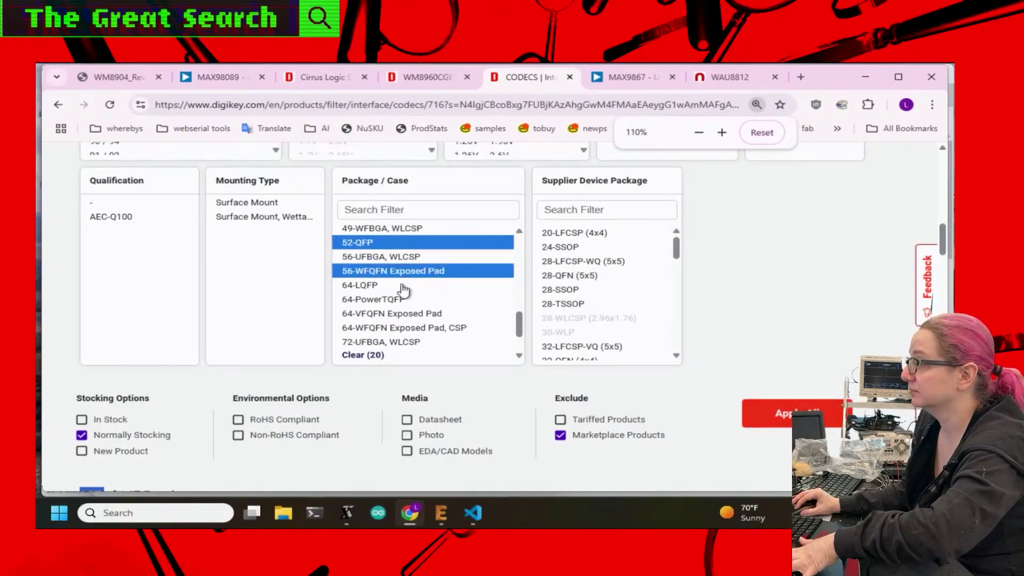
{"action": "left_click", "coordinate": [408, 287]}
{"action": "left_click", "coordinate": [405, 301]}
{"action": "left_click", "coordinate": [419, 314]}
{"action": "left_click", "coordinate": [455, 329]}
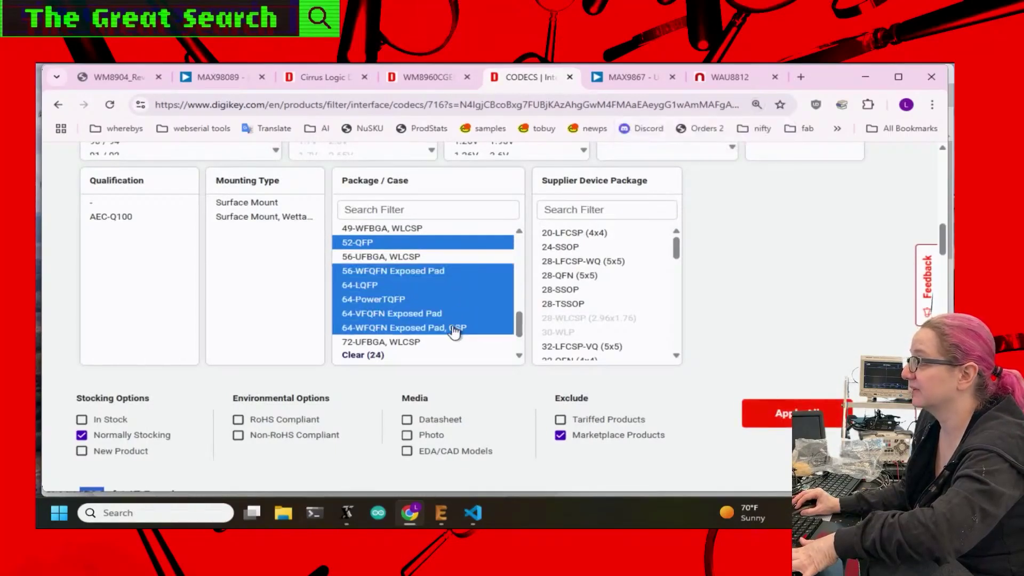
{"action": "scroll", "coordinate": [464, 309], "scroll_direction": "down", "scroll_amount": 3}
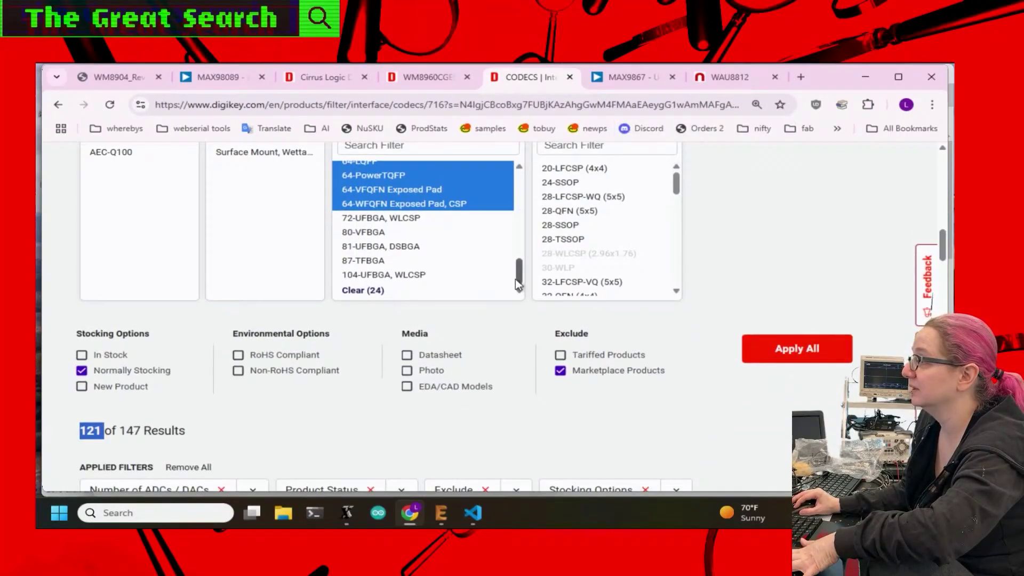
{"action": "scroll", "coordinate": [525, 290], "scroll_direction": "up", "scroll_amount": 4}
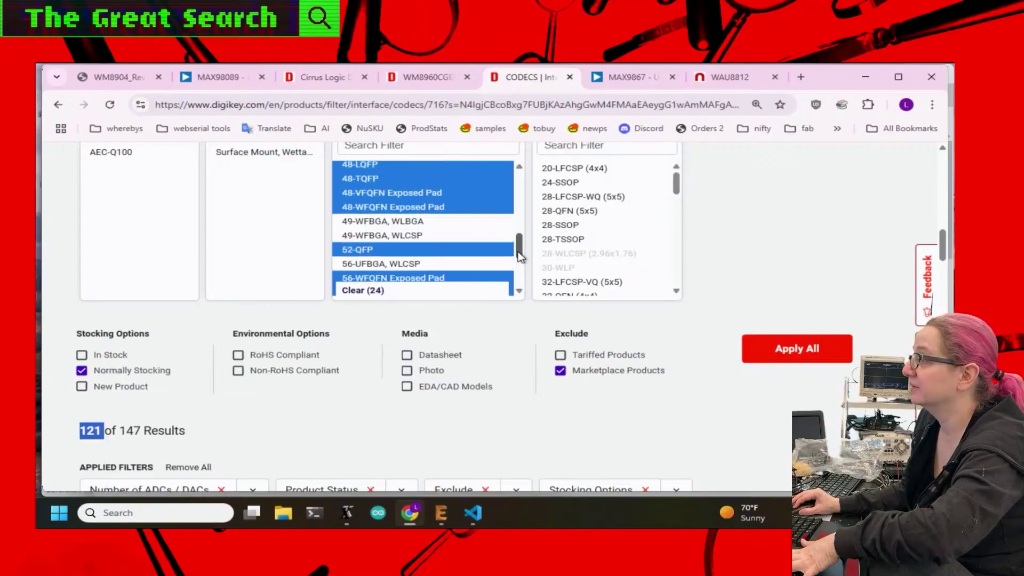
{"action": "scroll", "coordinate": [520, 254], "scroll_direction": "up", "scroll_amount": 5}
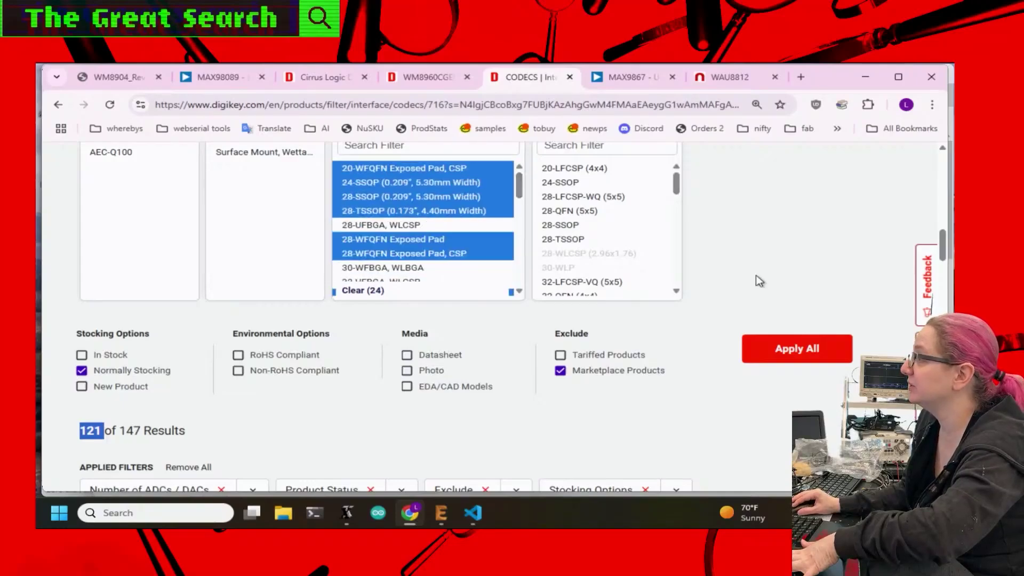
{"action": "left_click", "coordinate": [807, 362]}
- Find the TLV320AIC3104IRHBR row, $3.48 with 3,643 in stock, and its datasheet icon
{"action": "scroll", "coordinate": [813, 351], "scroll_direction": "down", "scroll_amount": 5}
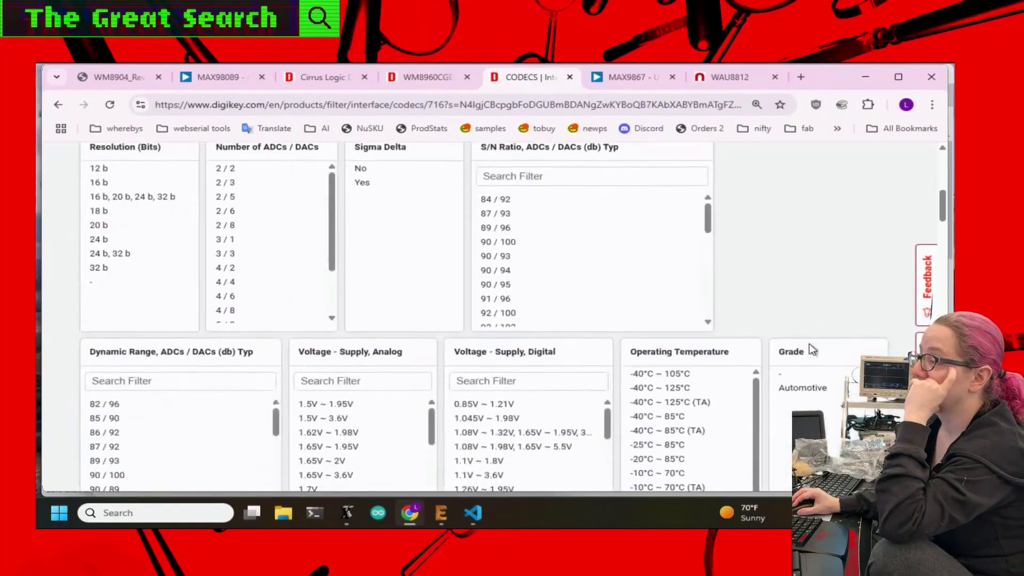
{"action": "scroll", "coordinate": [813, 350], "scroll_direction": "down", "scroll_amount": 10}
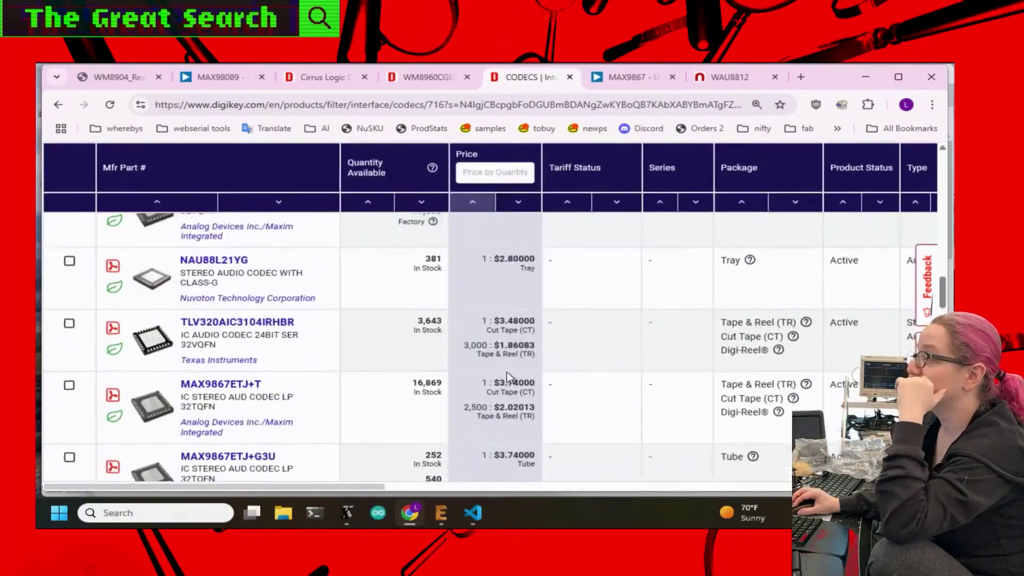
{"action": "mouse_move", "coordinate": [147, 344]}
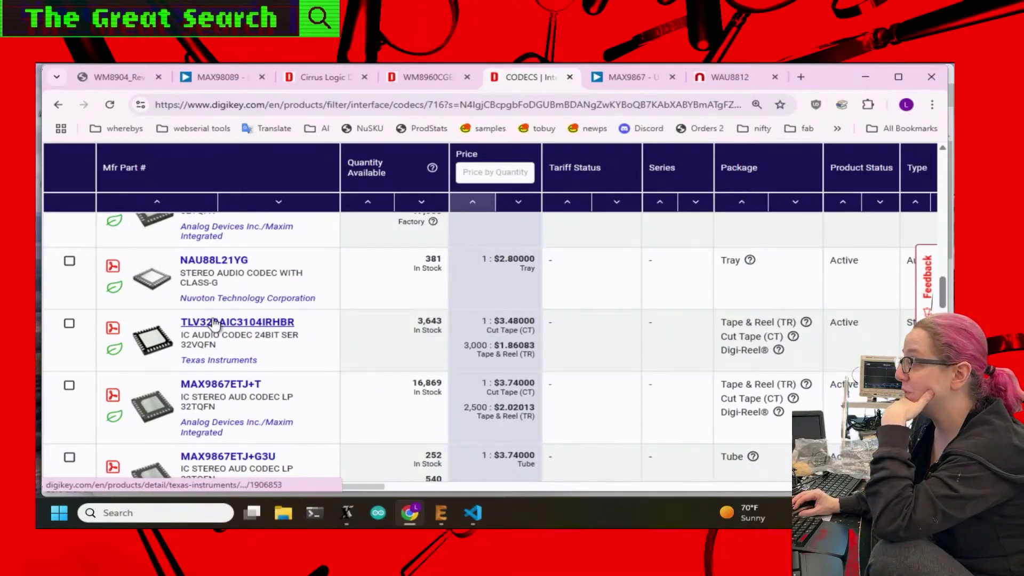
- Open the TLV320AIC3104 datasheet and skim down to its Device Information table and Simplified Diagram, then back
{"action": "left_click", "coordinate": [113, 328]}
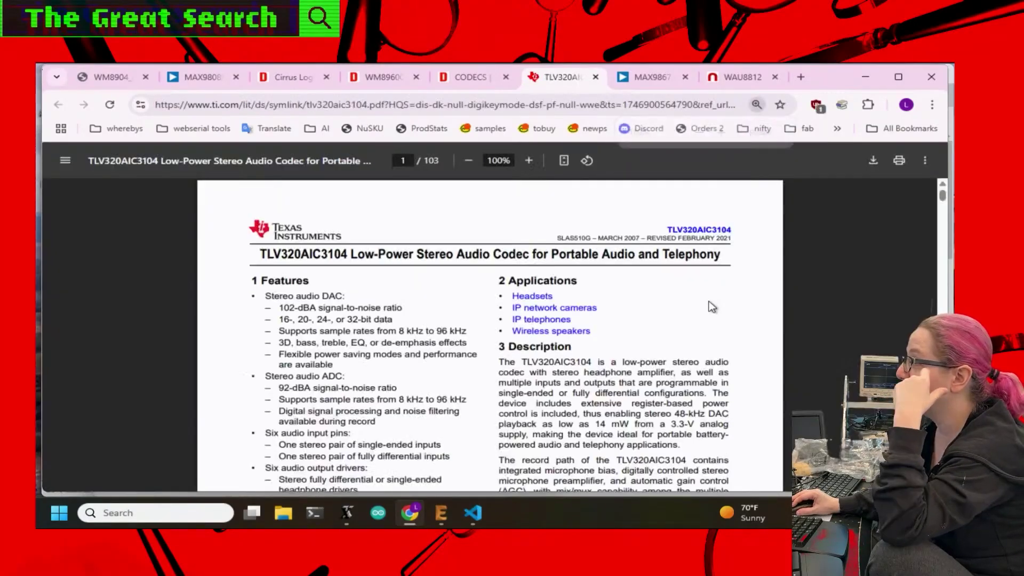
{"action": "scroll", "coordinate": [713, 307], "scroll_direction": "down", "scroll_amount": 5}
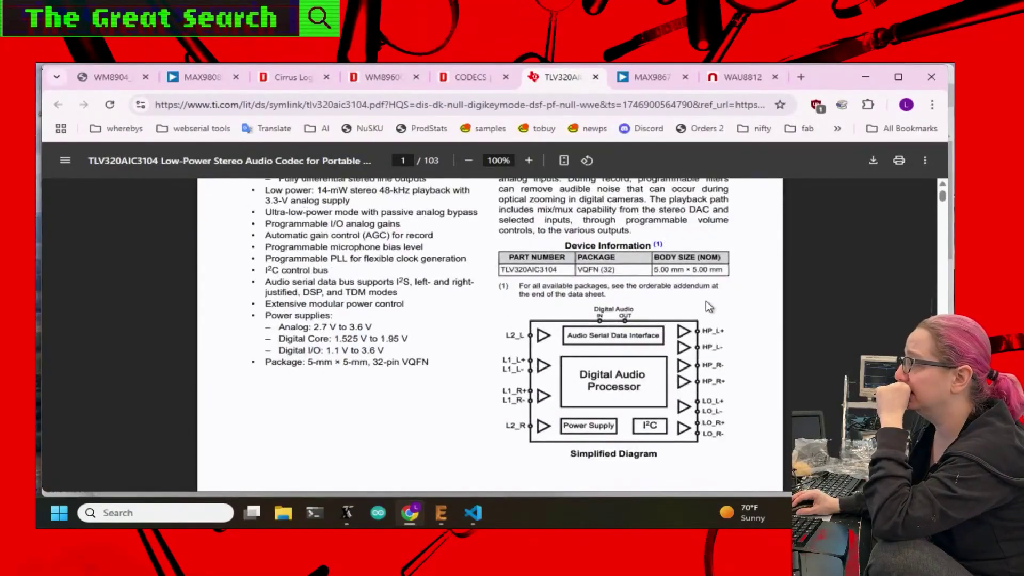
{"action": "scroll", "coordinate": [754, 389], "scroll_direction": "down", "scroll_amount": 1}
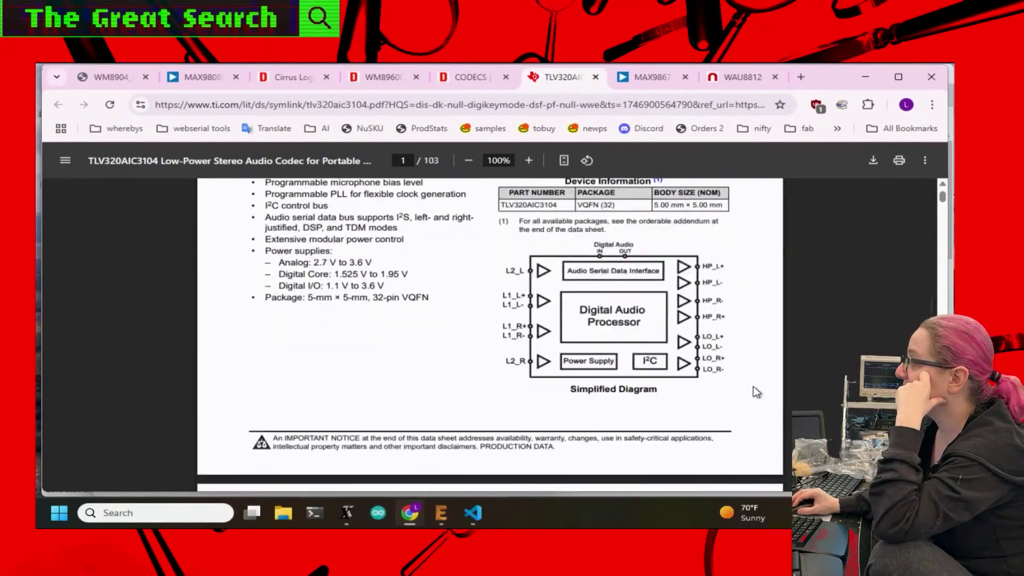
{"action": "scroll", "coordinate": [727, 357], "scroll_direction": "up", "scroll_amount": 6}
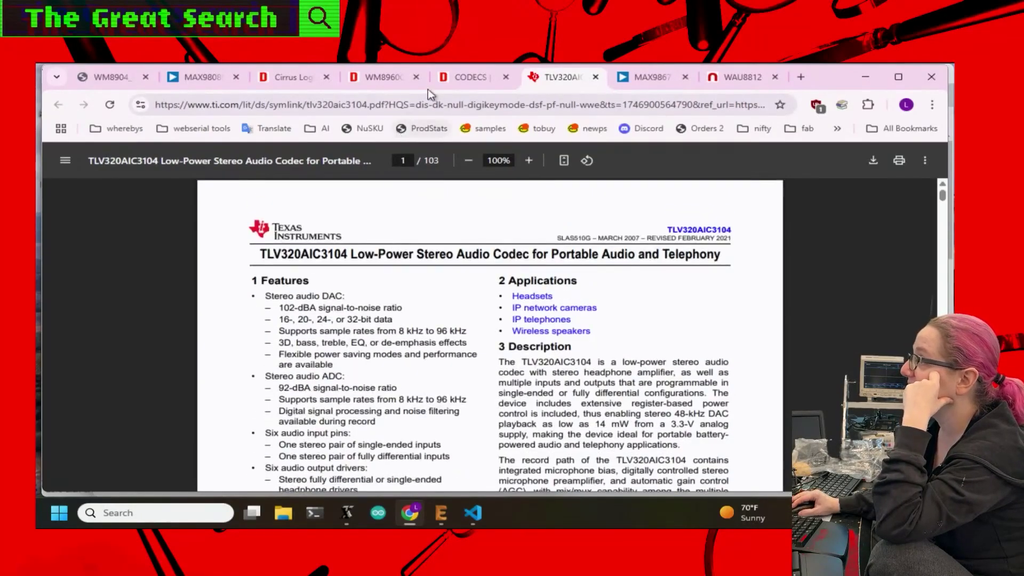
- Open the TLV320AIC3101 datasheet from the filtered codec results and close the TLV320AIC3104 one
{"action": "left_click", "coordinate": [447, 80]}
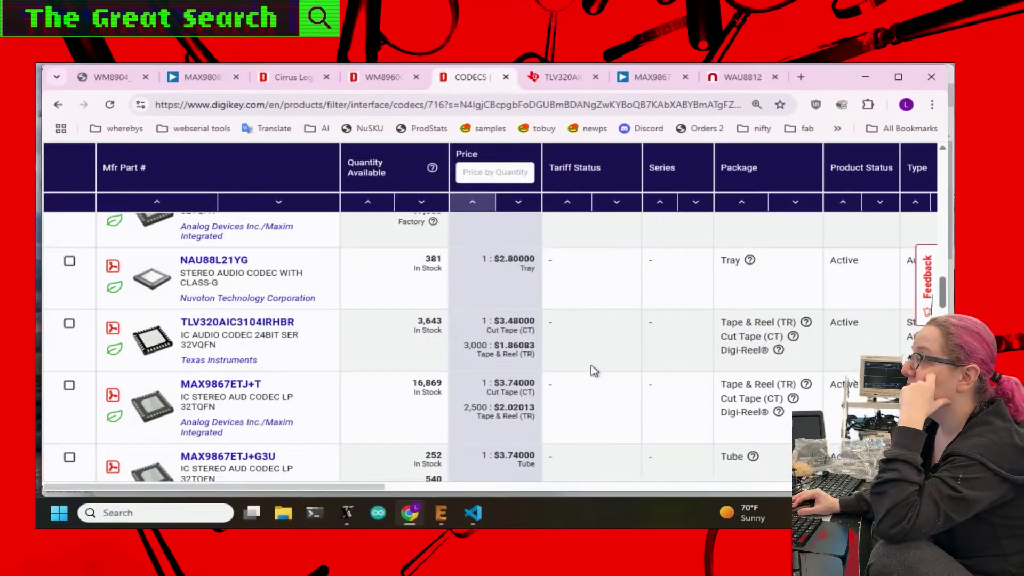
{"action": "scroll", "coordinate": [614, 365], "scroll_direction": "down", "scroll_amount": 4}
{"action": "scroll", "coordinate": [616, 375], "scroll_direction": "down", "scroll_amount": 1}
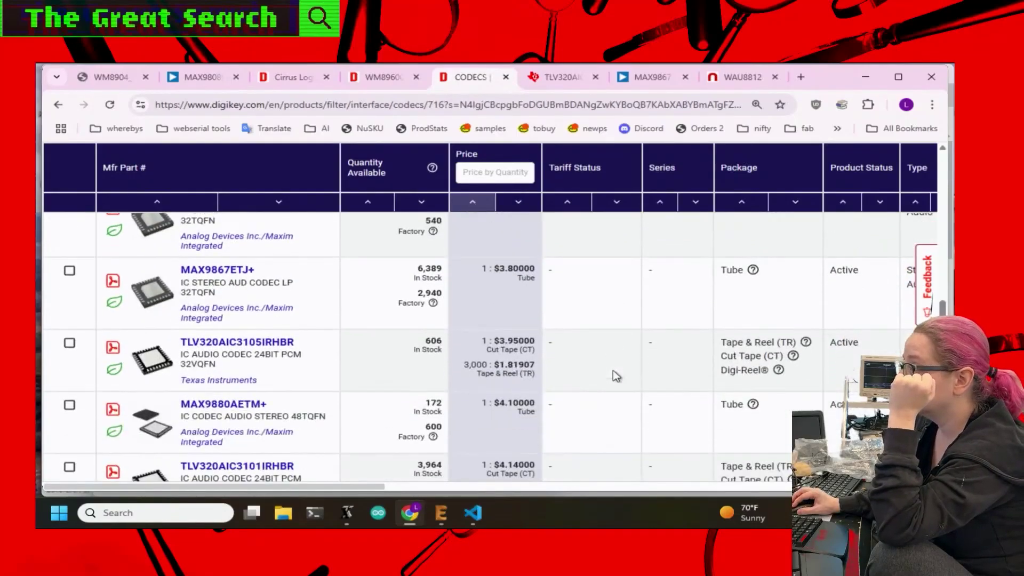
{"action": "scroll", "coordinate": [373, 367], "scroll_direction": "down", "scroll_amount": 1}
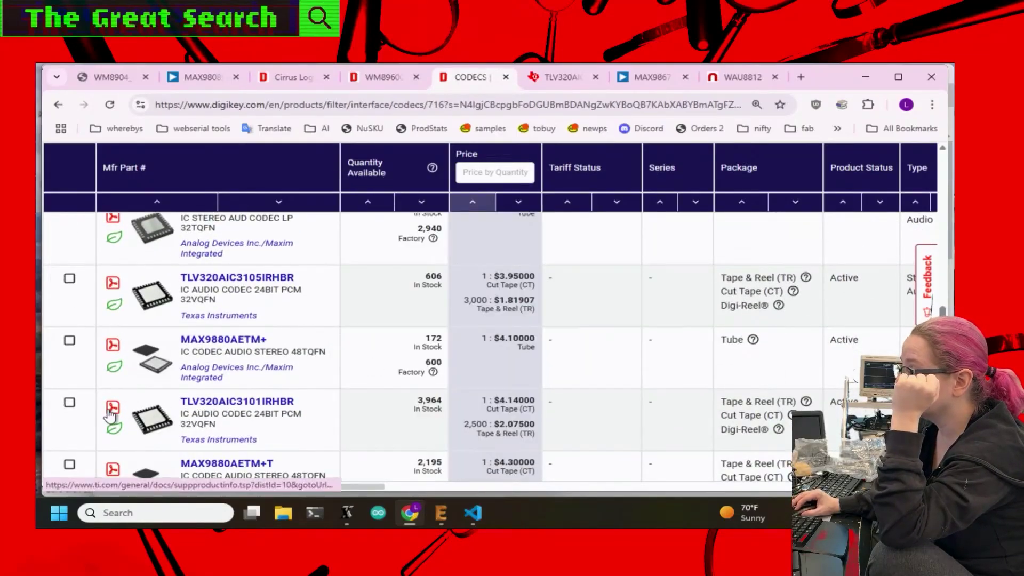
{"action": "left_click", "coordinate": [112, 409]}
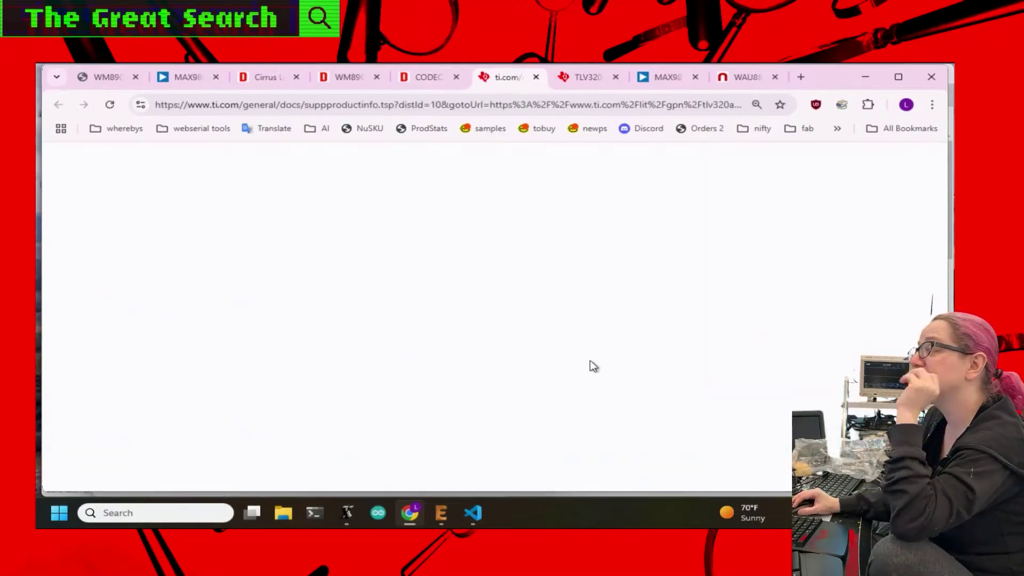
{"action": "left_click", "coordinate": [616, 77]}
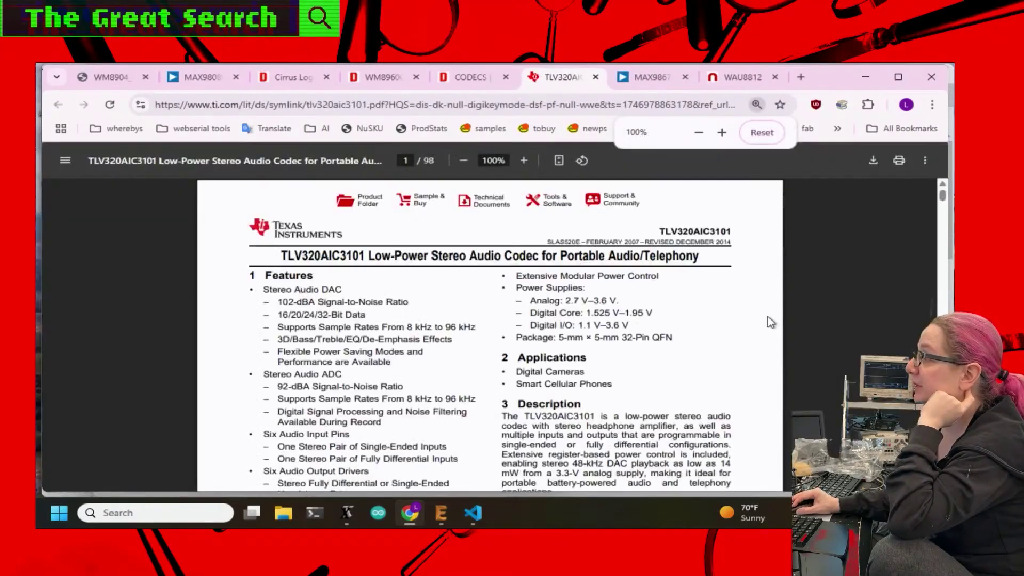
- Highlight the TLV320AIC3104 row in the datasheet's device comparison table
{"action": "scroll", "coordinate": [526, 286], "scroll_direction": "down", "scroll_amount": 8}
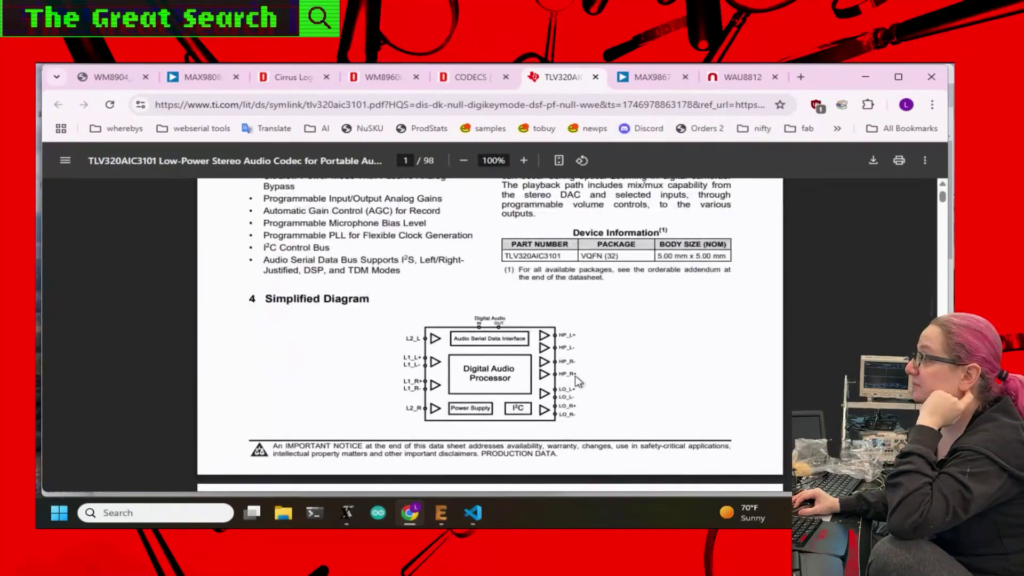
{"action": "scroll", "coordinate": [658, 320], "scroll_direction": "down", "scroll_amount": 20}
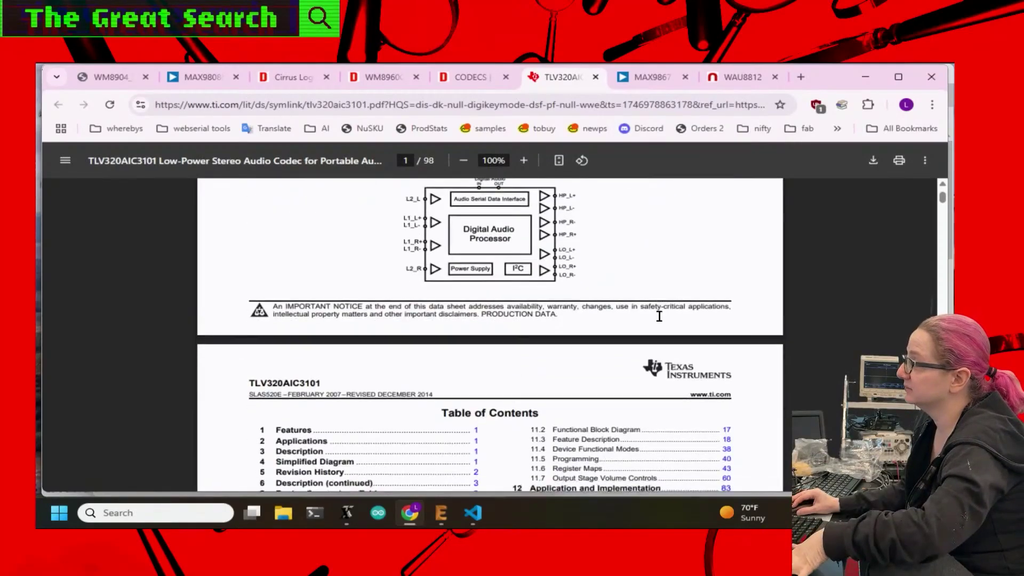
{"action": "scroll", "coordinate": [661, 323], "scroll_direction": "down", "scroll_amount": 6}
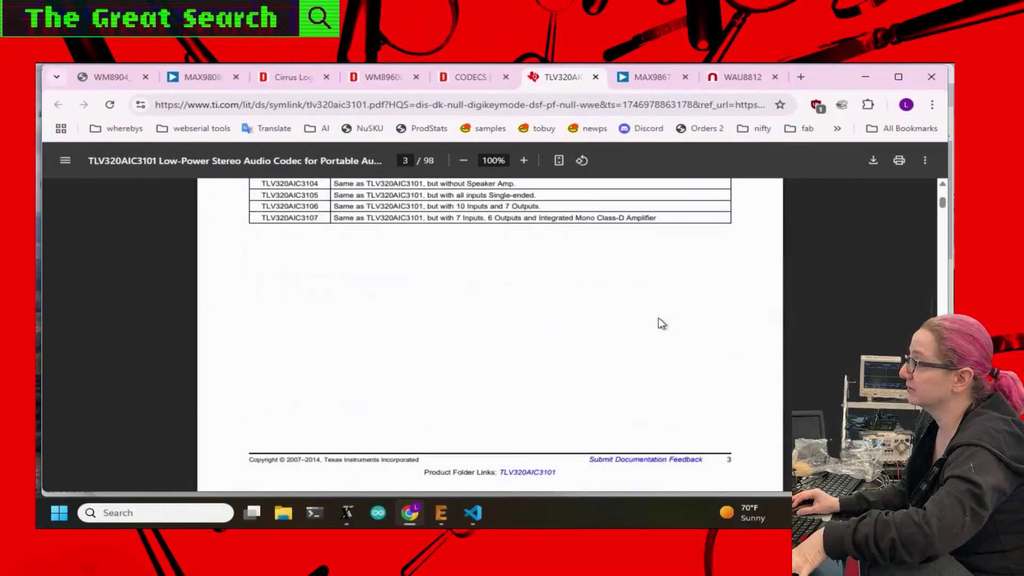
{"action": "scroll", "coordinate": [661, 324], "scroll_direction": "up", "scroll_amount": 2}
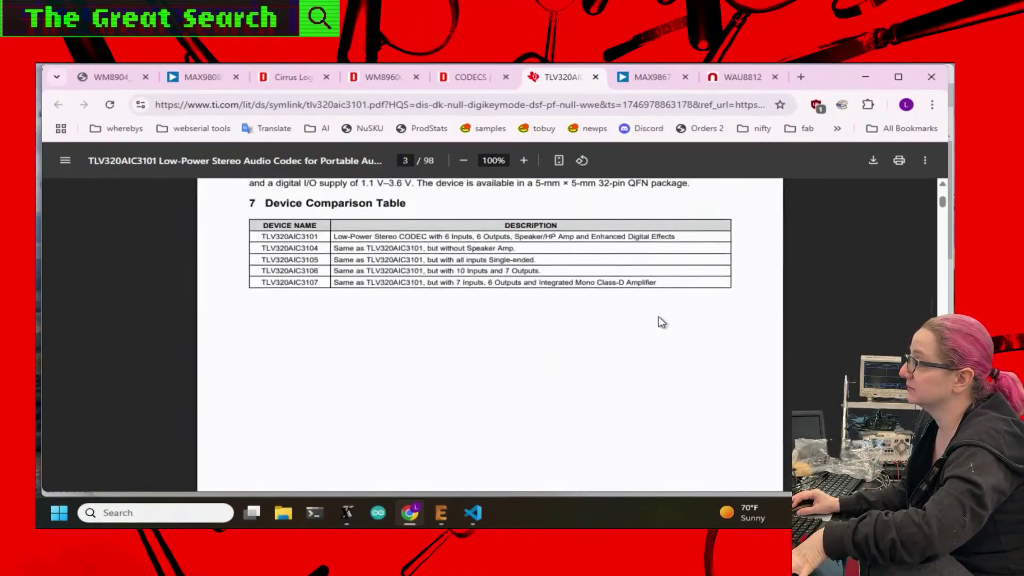
{"action": "left_click_drag", "start_coordinate": [264, 248], "coordinate": [521, 248]}
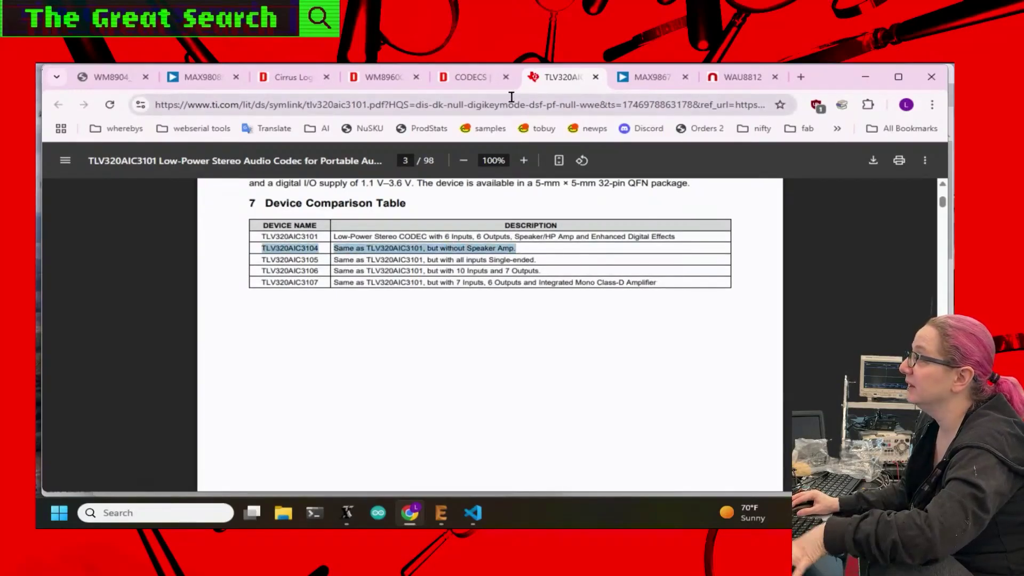
{"action": "scroll", "coordinate": [683, 283], "scroll_direction": "down", "scroll_amount": 6}
{"action": "scroll", "coordinate": [681, 287], "scroll_direction": "down", "scroll_amount": 2}
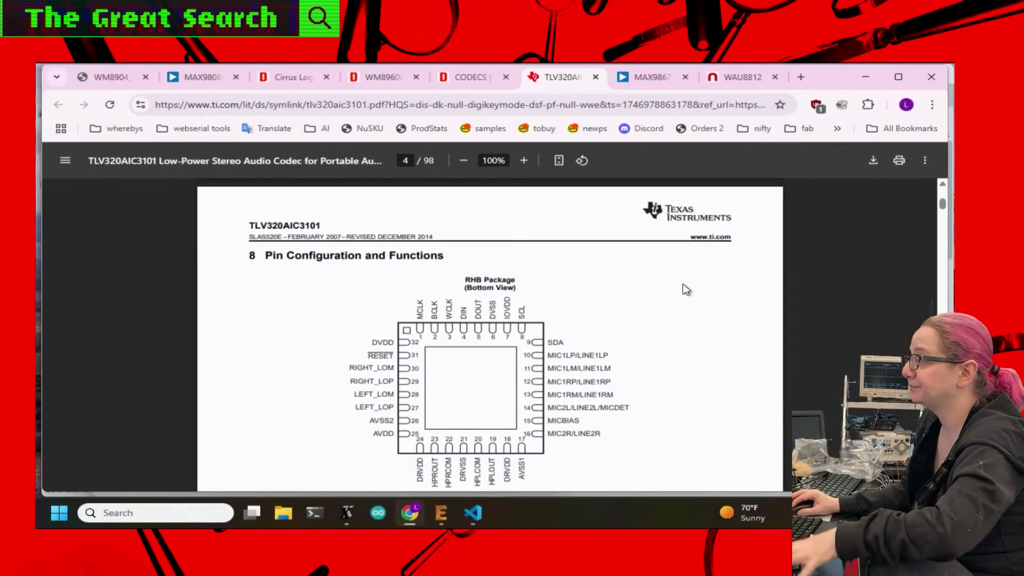
- Search the TLV320AIC3101 datasheet for 'speaker' (22 matches) and check the 8-Ω, 500-mW drive spec
{"action": "key", "text": "ctrl+f"}
{"action": "type", "text": "spo"}
{"action": "key", "text": "BackSpace"}
{"action": "type", "text": "eaker"}
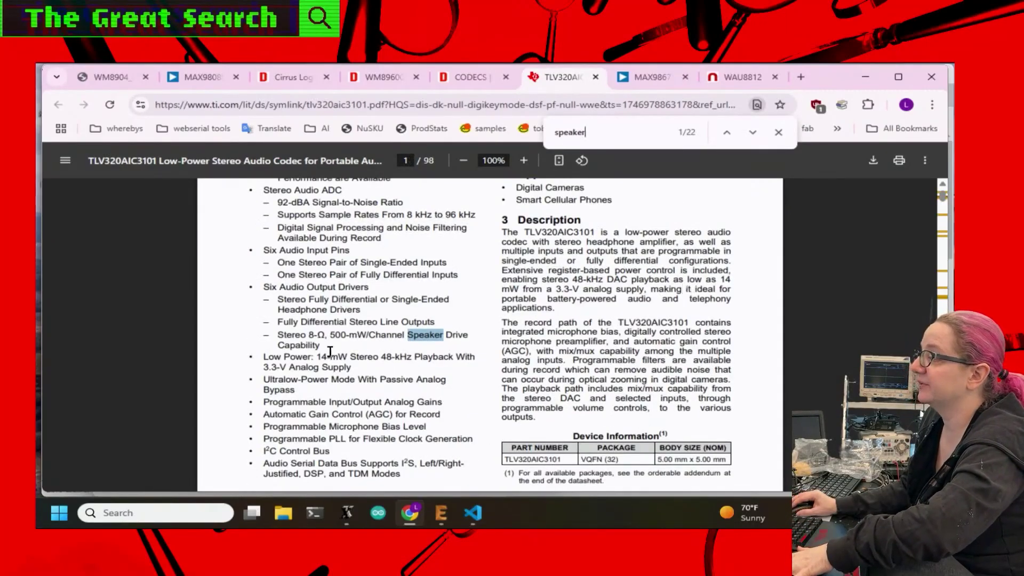
{"action": "left_click_drag", "start_coordinate": [327, 336], "coordinate": [271, 298]}
{"action": "left_click", "coordinate": [573, 341]}
{"action": "scroll", "coordinate": [677, 355], "scroll_direction": "up", "scroll_amount": 4}
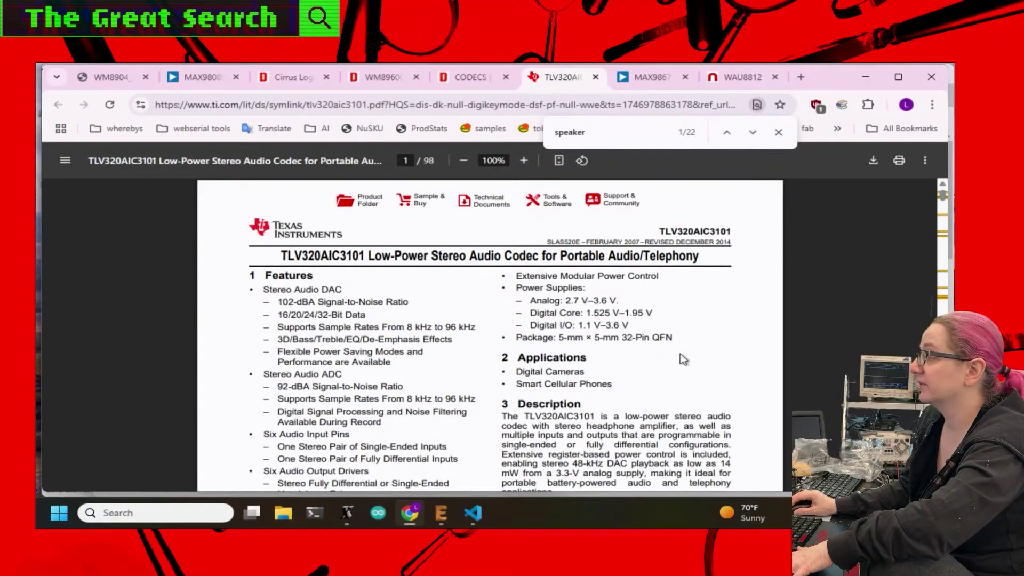
- Return to the DigiKey CODECS parts list sorted by quantity available and scan it
{"action": "left_click", "coordinate": [492, 76]}
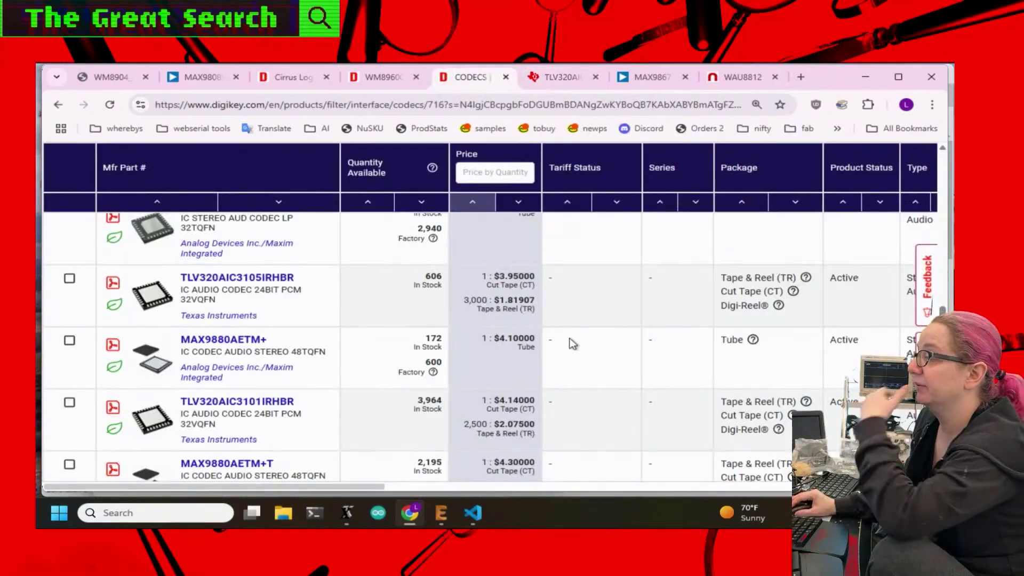
{"action": "scroll", "coordinate": [674, 312], "scroll_direction": "down", "scroll_amount": 5}
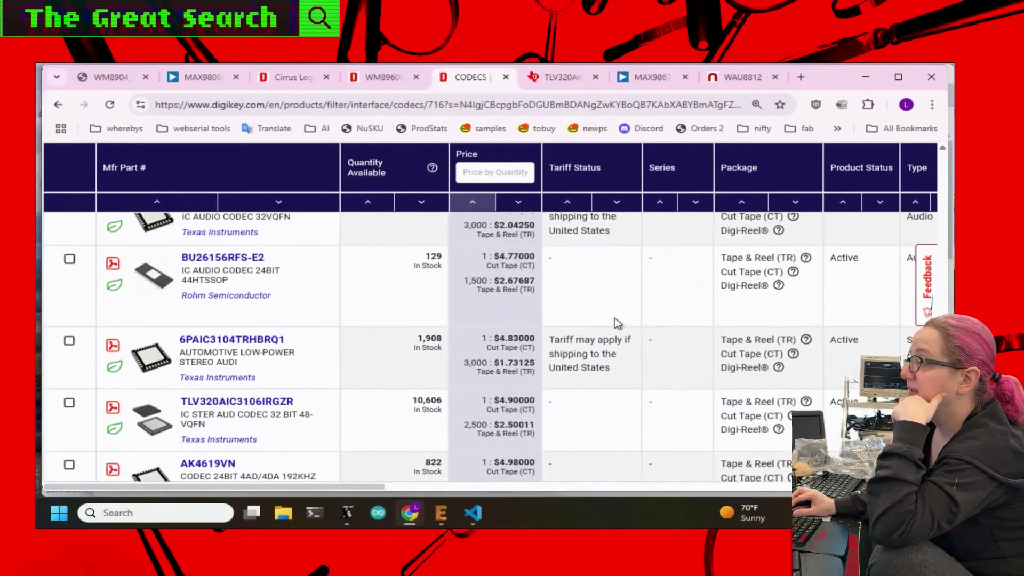
{"action": "scroll", "coordinate": [614, 318], "scroll_direction": "up", "scroll_amount": 15}
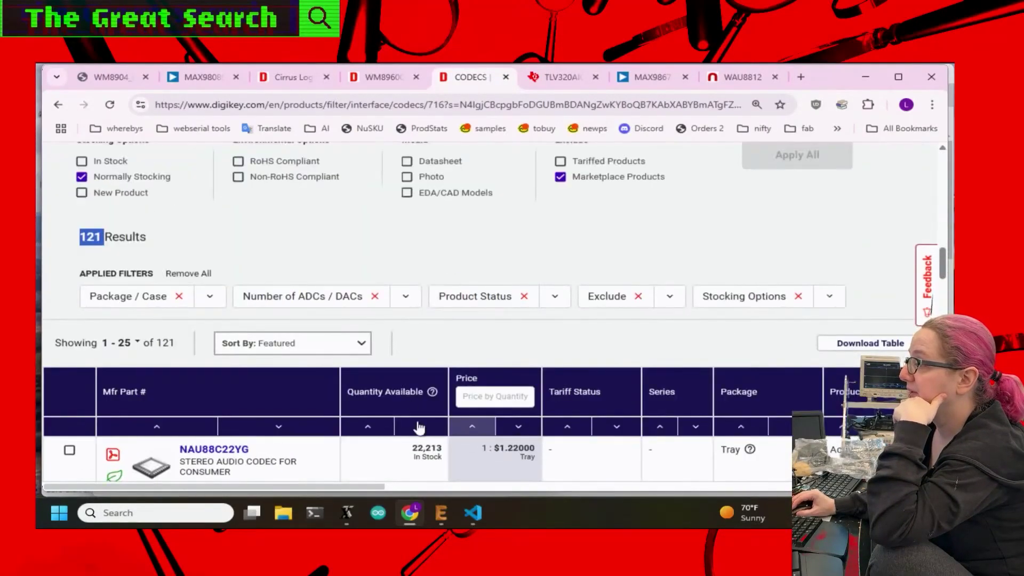
{"action": "scroll", "coordinate": [432, 443], "scroll_direction": "up", "scroll_amount": 8}
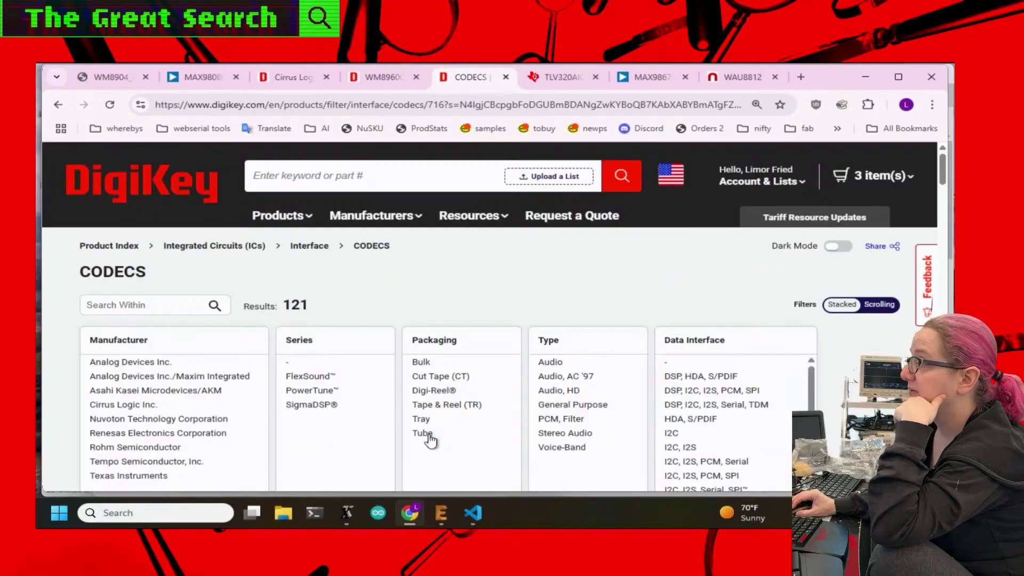
{"action": "scroll", "coordinate": [638, 275], "scroll_direction": "down", "scroll_amount": 20}
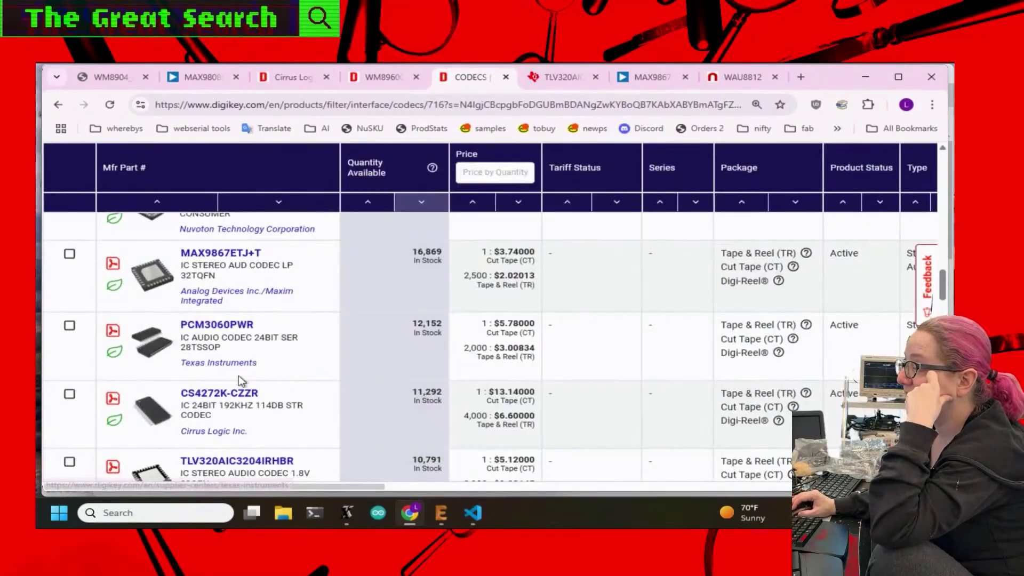
{"action": "scroll", "coordinate": [396, 287], "scroll_direction": "down", "scroll_amount": 4}
{"action": "scroll", "coordinate": [424, 285], "scroll_direction": "down", "scroll_amount": 3}
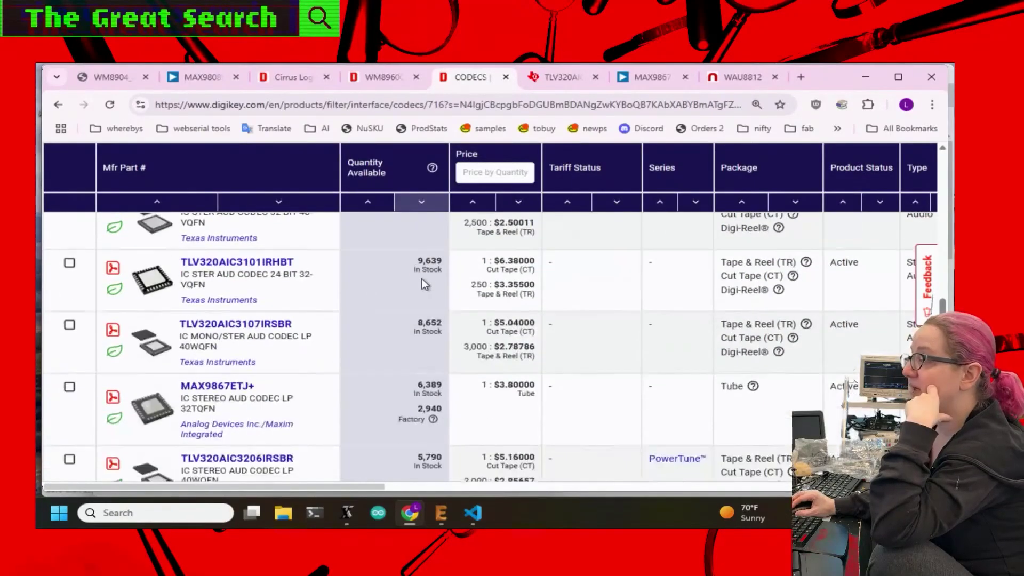
- Glance at the MAX9867 datasheet, then scroll to the MAX98089ETN+T row (4,029 in stock, $6.74)
{"action": "left_click", "coordinate": [109, 400]}
{"action": "scroll", "coordinate": [693, 239], "scroll_direction": "down", "scroll_amount": 5}
{"action": "left_click", "coordinate": [536, 77]}
{"action": "scroll", "coordinate": [424, 344], "scroll_direction": "down", "scroll_amount": 5}
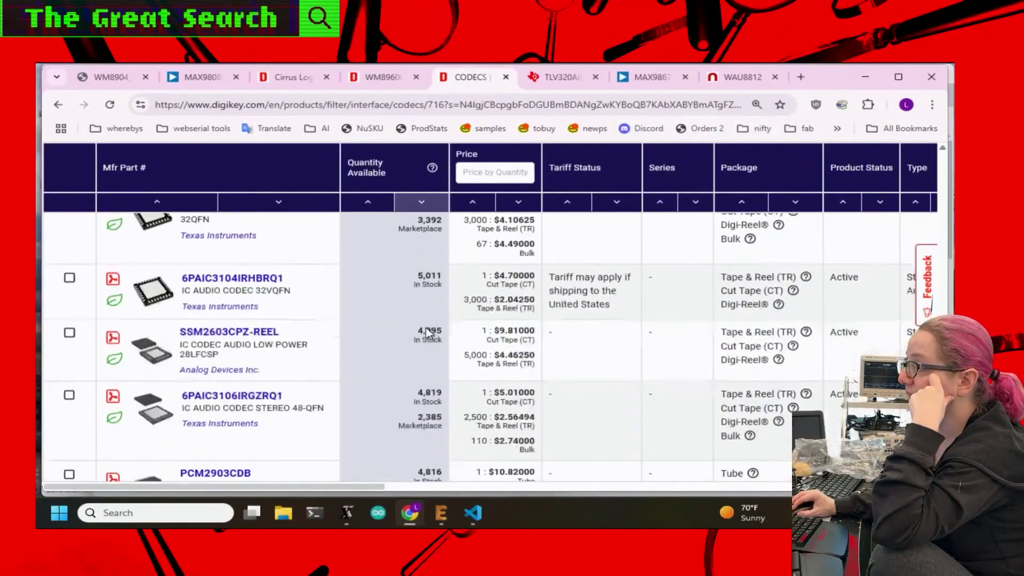
{"action": "scroll", "coordinate": [320, 317], "scroll_direction": "down", "scroll_amount": 5}
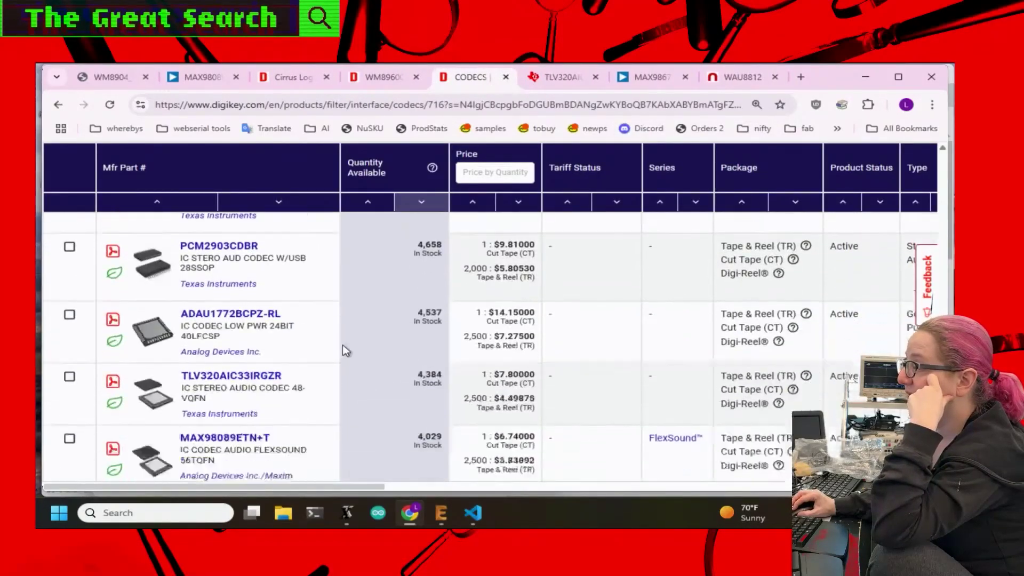
{"action": "scroll", "coordinate": [353, 346], "scroll_direction": "down", "scroll_amount": 1}
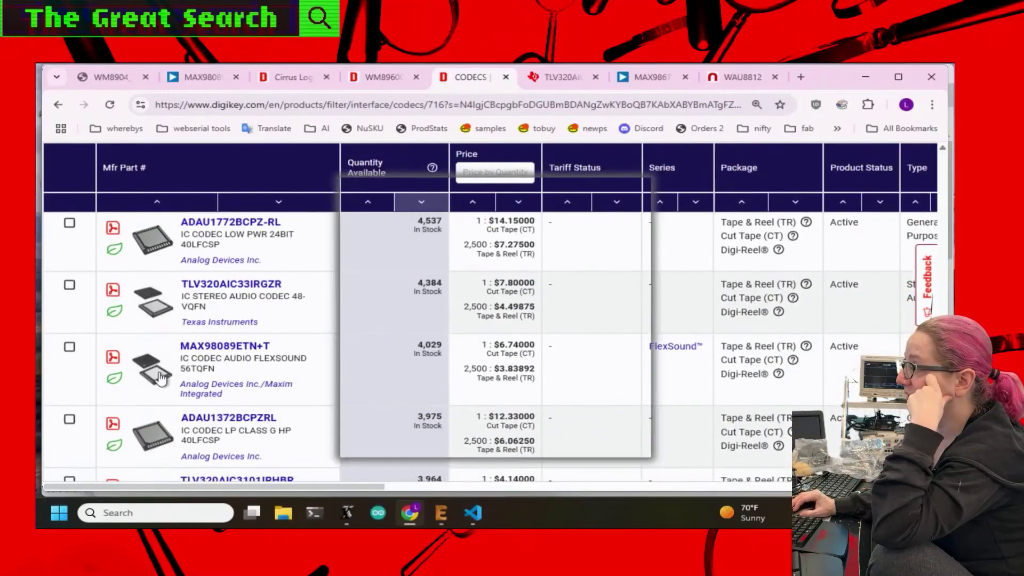
- Open the MAX98089 datasheet and read through its first pages
{"action": "left_click", "coordinate": [113, 358]}
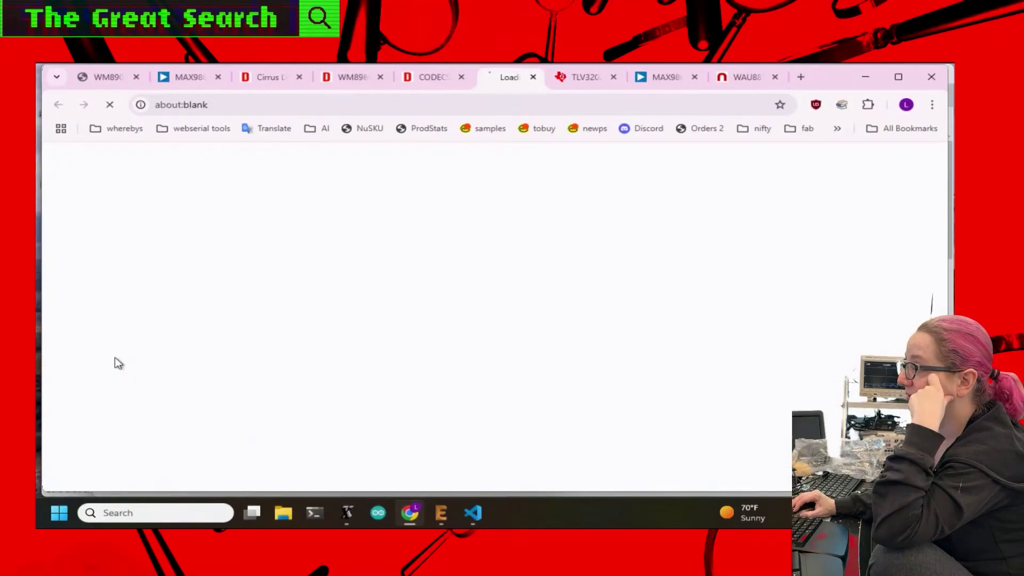
{"action": "scroll", "coordinate": [663, 235], "scroll_direction": "down", "scroll_amount": 3}
{"action": "scroll", "coordinate": [647, 254], "scroll_direction": "up", "scroll_amount": 2}
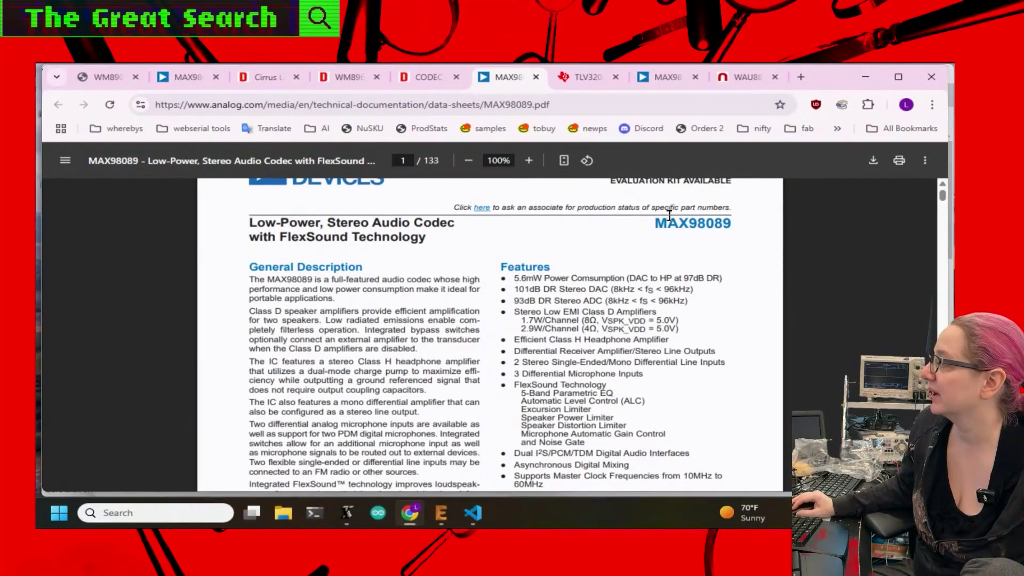
{"action": "scroll", "coordinate": [744, 264], "scroll_direction": "down", "scroll_amount": 4}
{"action": "scroll", "coordinate": [647, 325], "scroll_direction": "down", "scroll_amount": 1}
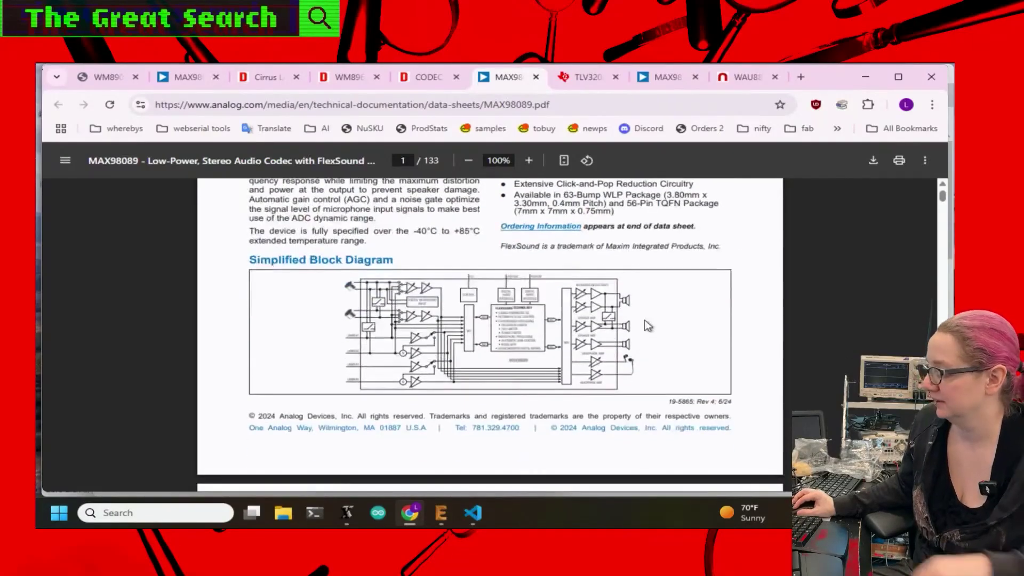
{"action": "scroll", "coordinate": [645, 315], "scroll_direction": "up", "scroll_amount": 5}
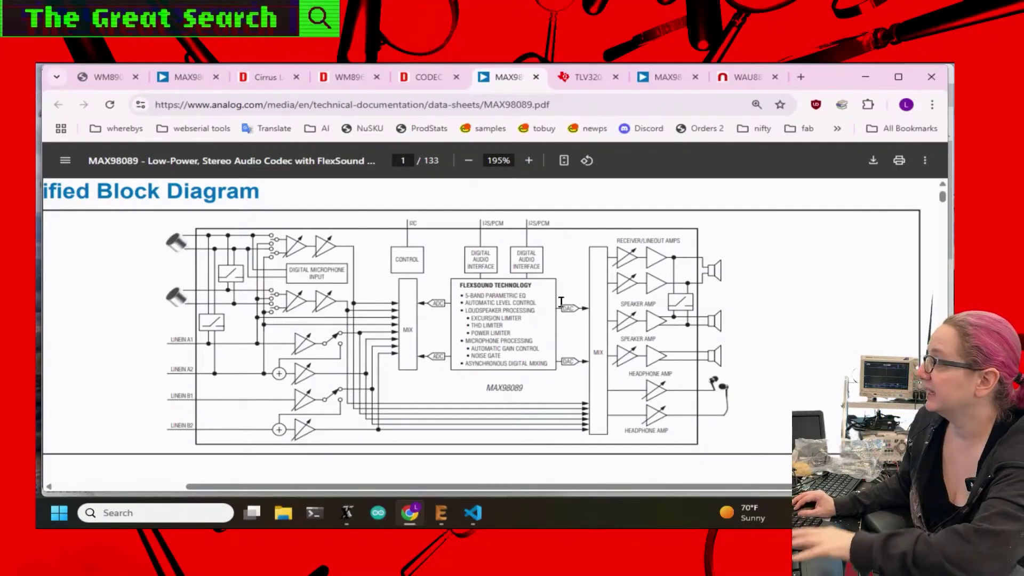
{"action": "scroll", "coordinate": [627, 289], "scroll_direction": "down", "scroll_amount": 2}
{"action": "scroll", "coordinate": [627, 289], "scroll_direction": "down", "scroll_amount": 1}
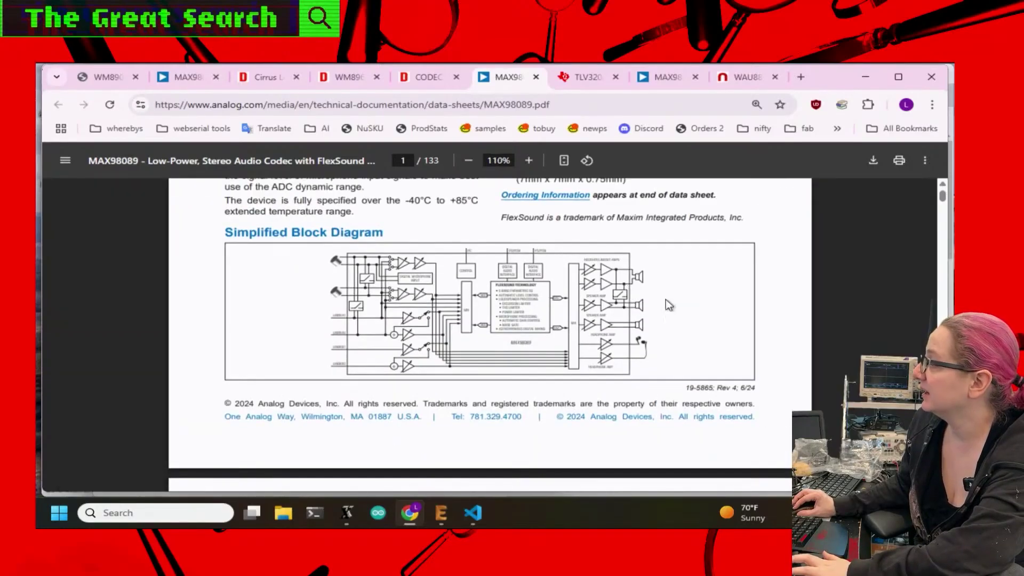
{"action": "triple_click", "coordinate": [549, 415]}
- Scroll down to the page-5 functional block diagram
{"action": "scroll", "coordinate": [663, 366], "scroll_direction": "up", "scroll_amount": 5}
{"action": "scroll", "coordinate": [687, 302], "scroll_direction": "down", "scroll_amount": 1}
{"action": "scroll", "coordinate": [368, 287], "scroll_direction": "down", "scroll_amount": 1}
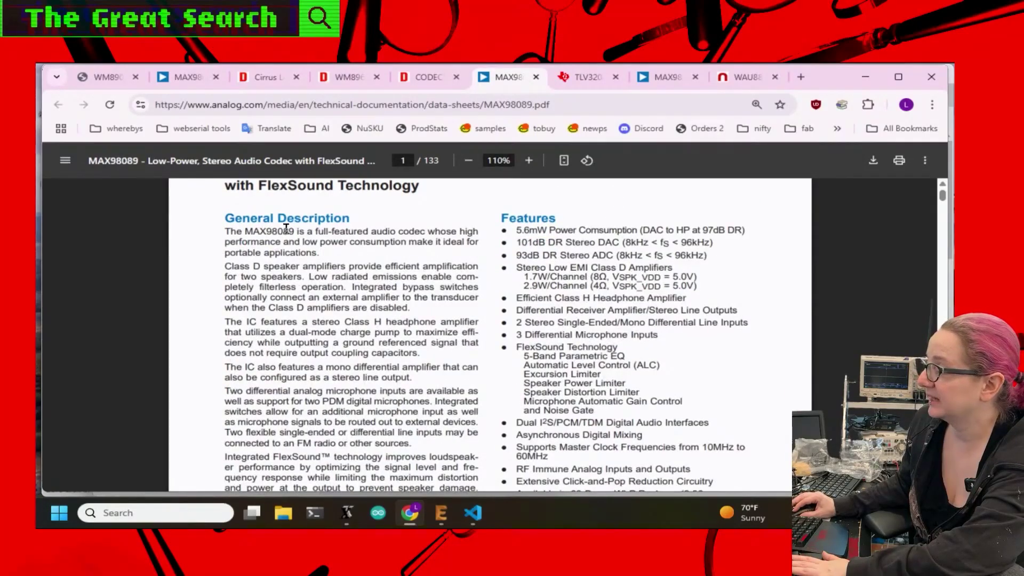
{"action": "scroll", "coordinate": [472, 279], "scroll_direction": "down", "scroll_amount": 3}
{"action": "scroll", "coordinate": [603, 291], "scroll_direction": "down", "scroll_amount": 20}
{"action": "scroll", "coordinate": [602, 291], "scroll_direction": "down", "scroll_amount": 20}
{"action": "scroll", "coordinate": [602, 291], "scroll_direction": "down", "scroll_amount": 20}
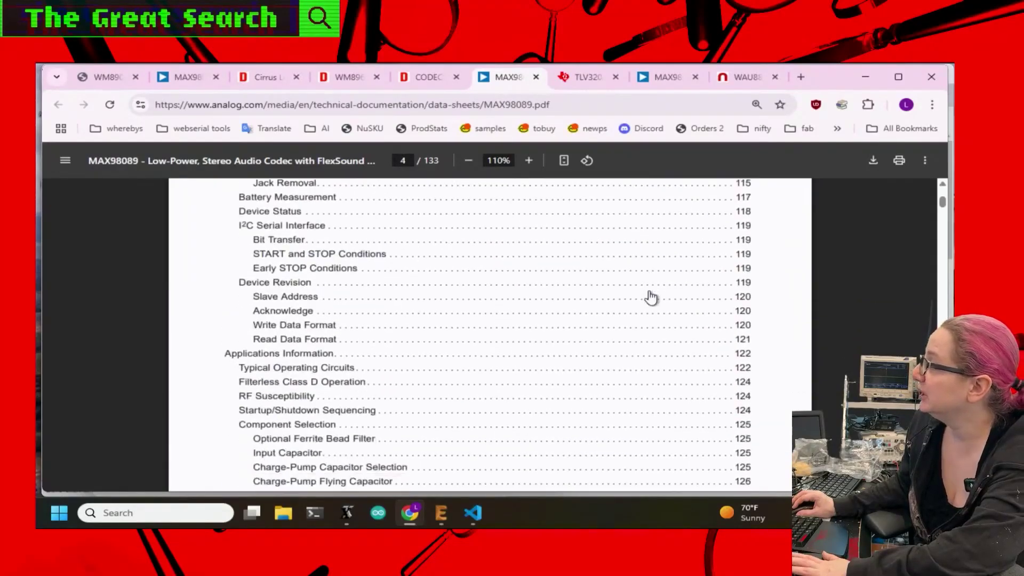
- Rotate the functional diagram page to landscape for reading
{"action": "key", "text": "ctrl+bracketleft"}
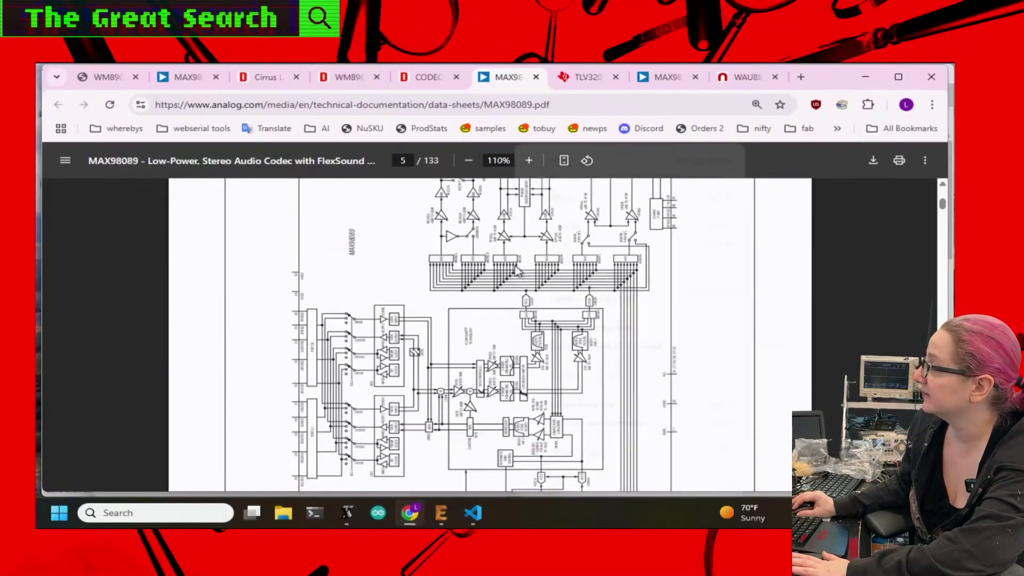
{"action": "left_click", "coordinate": [587, 161]}
{"action": "left_click", "coordinate": [587, 160]}
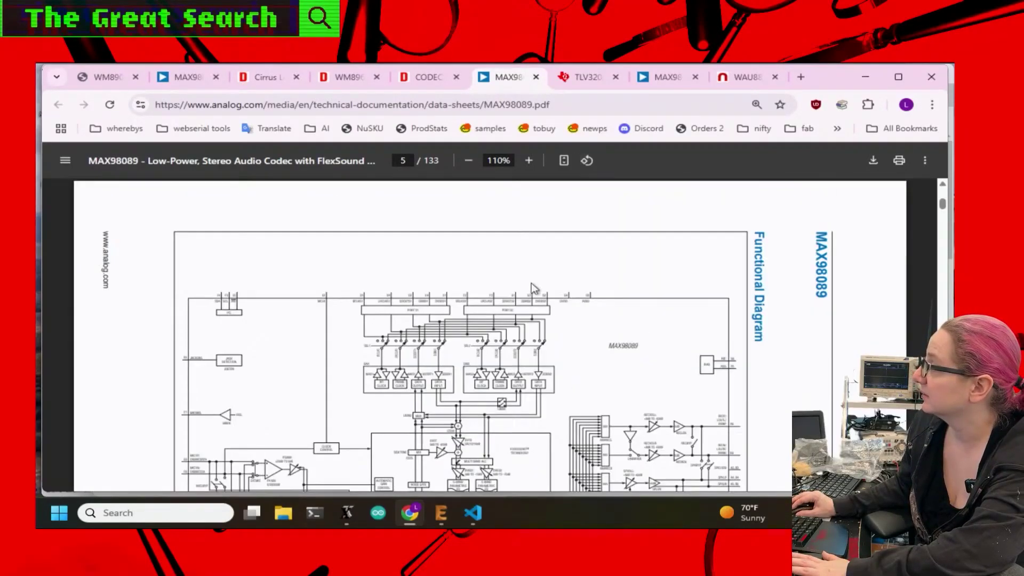
{"action": "left_click", "coordinate": [587, 161]}
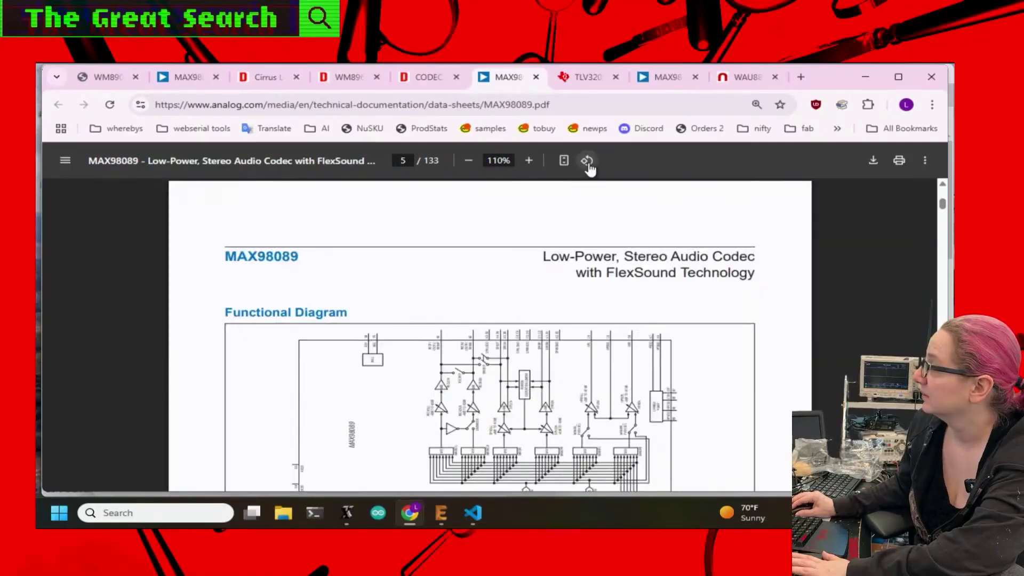
{"action": "left_click", "coordinate": [587, 161]}
{"action": "left_click", "coordinate": [587, 161]}
{"action": "left_click", "coordinate": [587, 160]}
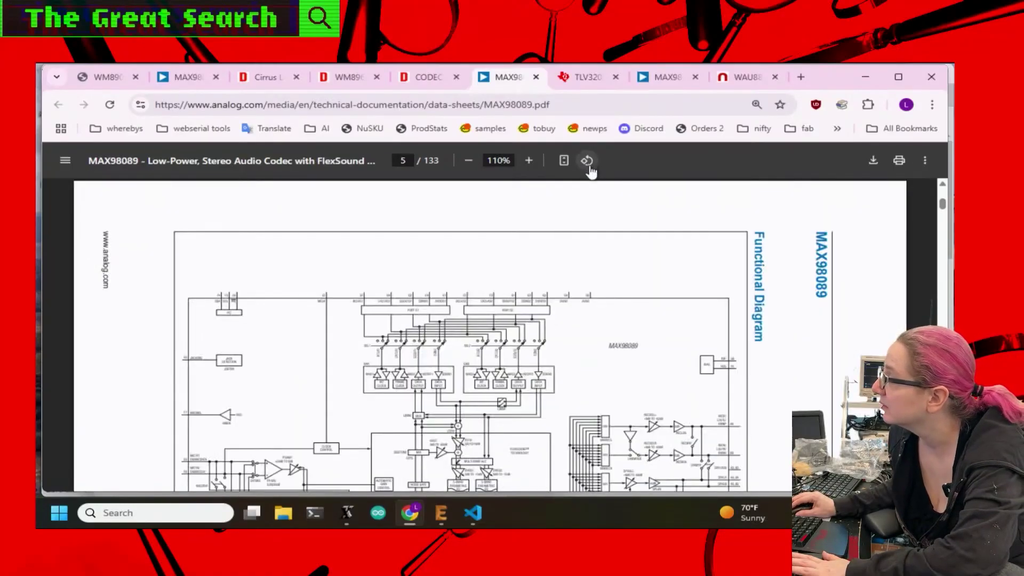
- Pan across the schematic at 268% zoom toward the speaker outputs
{"action": "scroll", "coordinate": [629, 270], "scroll_direction": "up", "scroll_amount": 5, "text": "ctrl"}
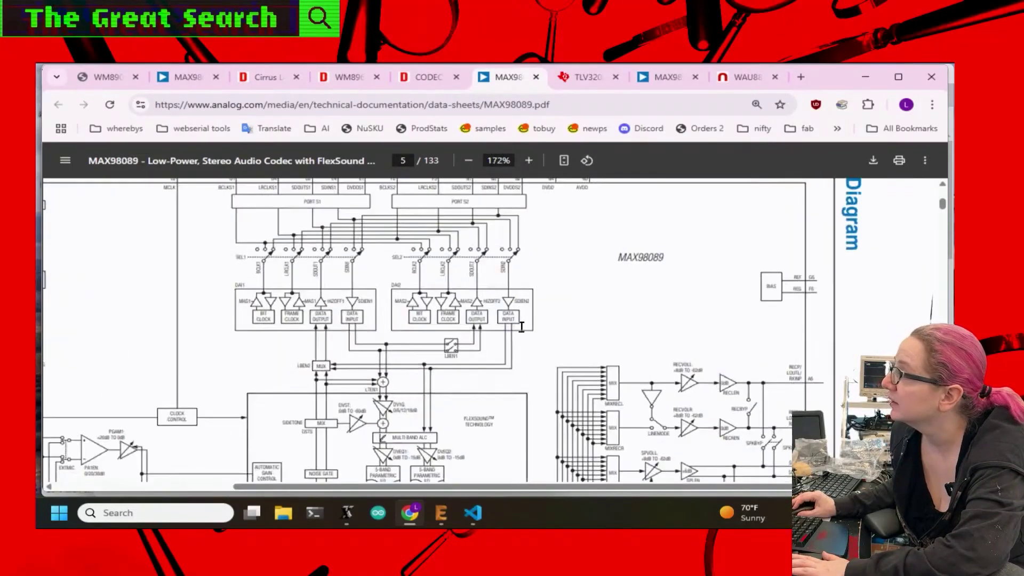
{"action": "scroll", "coordinate": [487, 467], "scroll_direction": "up", "scroll_amount": 2}
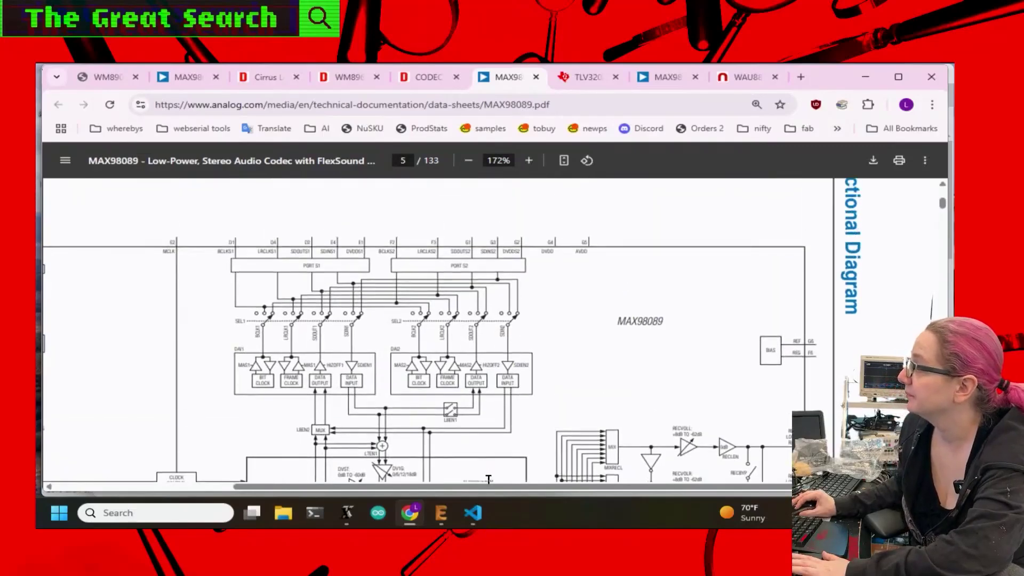
{"action": "left_click_drag", "start_coordinate": [492, 488], "coordinate": [307, 488]}
{"action": "scroll", "coordinate": [693, 326], "scroll_direction": "up", "scroll_amount": 2, "text": "ctrl"}
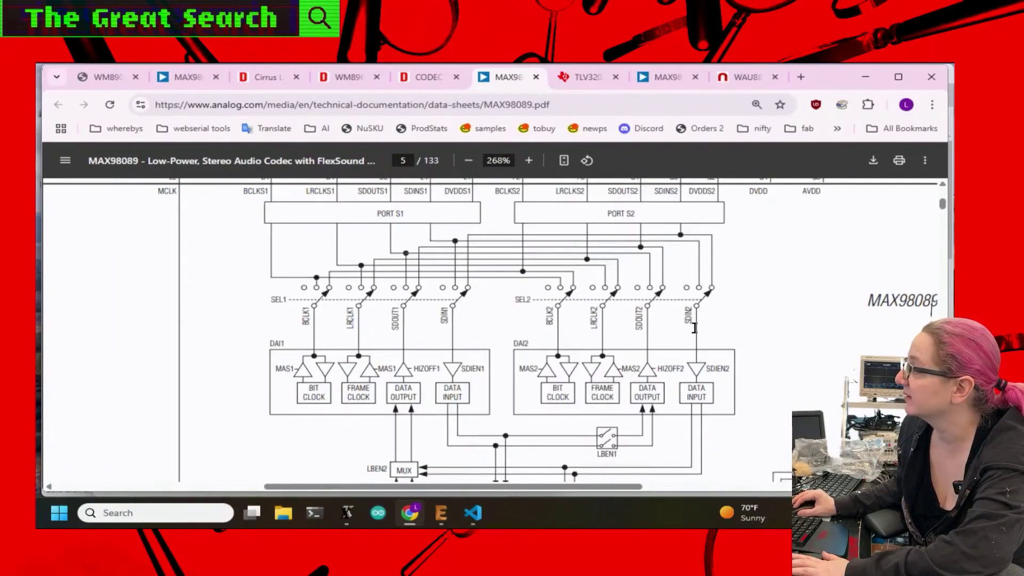
{"action": "scroll", "coordinate": [571, 412], "scroll_direction": "up", "scroll_amount": 1}
{"action": "scroll", "coordinate": [552, 358], "scroll_direction": "down", "scroll_amount": 3}
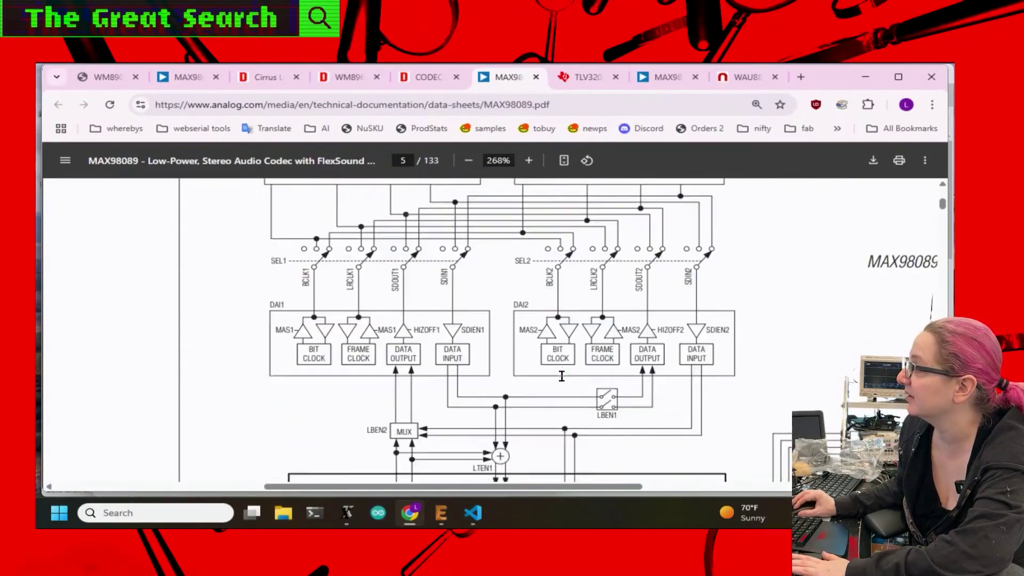
{"action": "left_click_drag", "start_coordinate": [540, 488], "coordinate": [367, 487]}
{"action": "scroll", "coordinate": [514, 361], "scroll_direction": "up", "scroll_amount": 3}
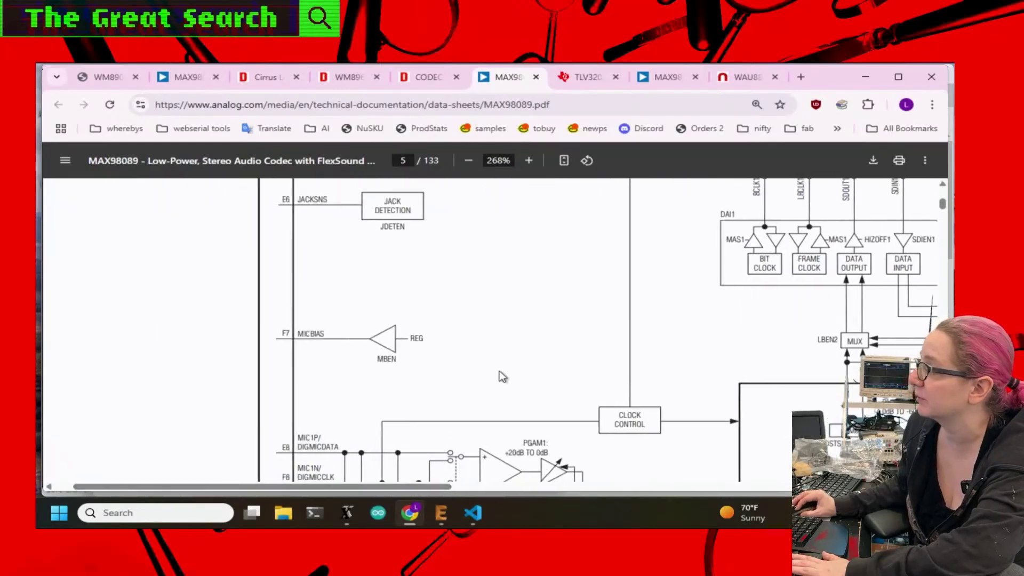
{"action": "scroll", "coordinate": [550, 360], "scroll_direction": "up", "scroll_amount": 1}
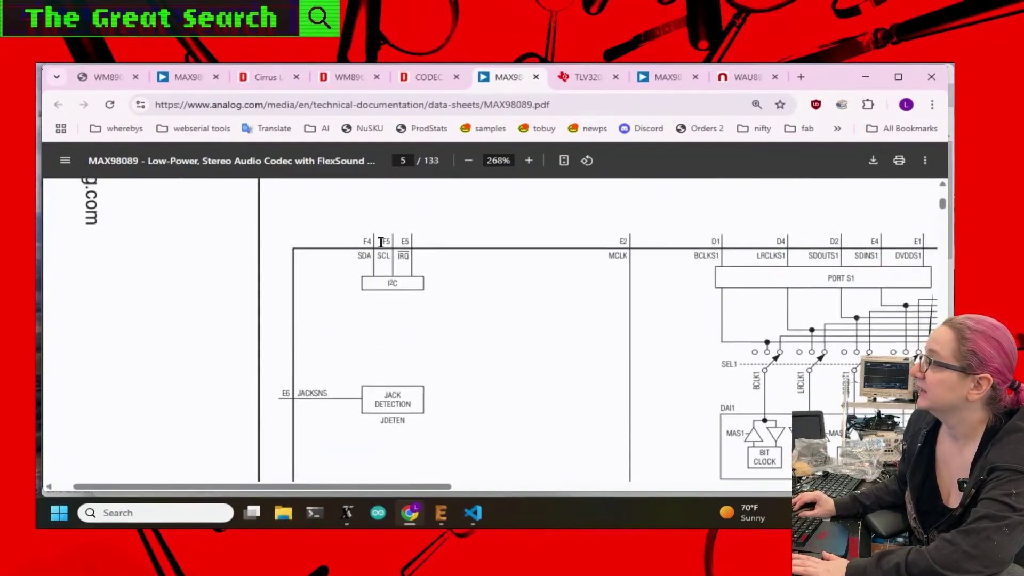
- Zoom out to 85% to see the complete page-5 functional diagram
{"action": "scroll", "coordinate": [368, 238], "scroll_direction": "down", "scroll_amount": 8}
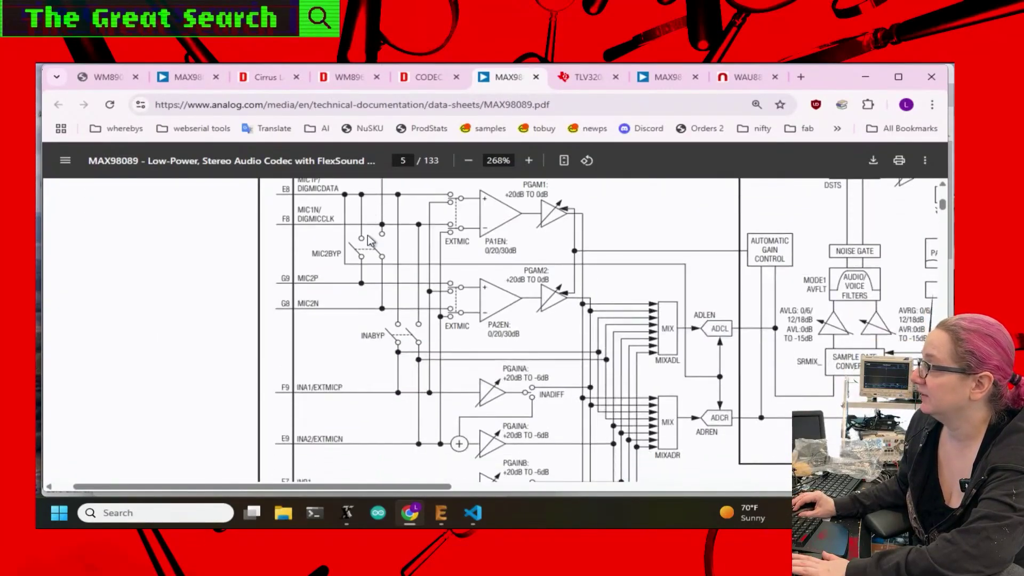
{"action": "scroll", "coordinate": [366, 235], "scroll_direction": "down", "scroll_amount": 3}
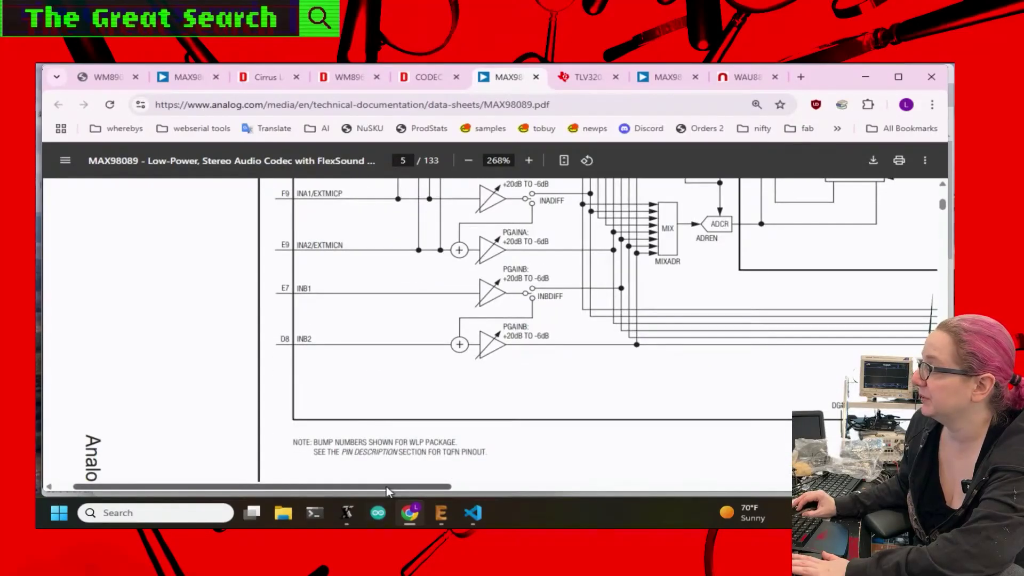
{"action": "left_click_drag", "start_coordinate": [386, 486], "coordinate": [728, 496]}
{"action": "scroll", "coordinate": [663, 452], "scroll_direction": "up", "scroll_amount": 1}
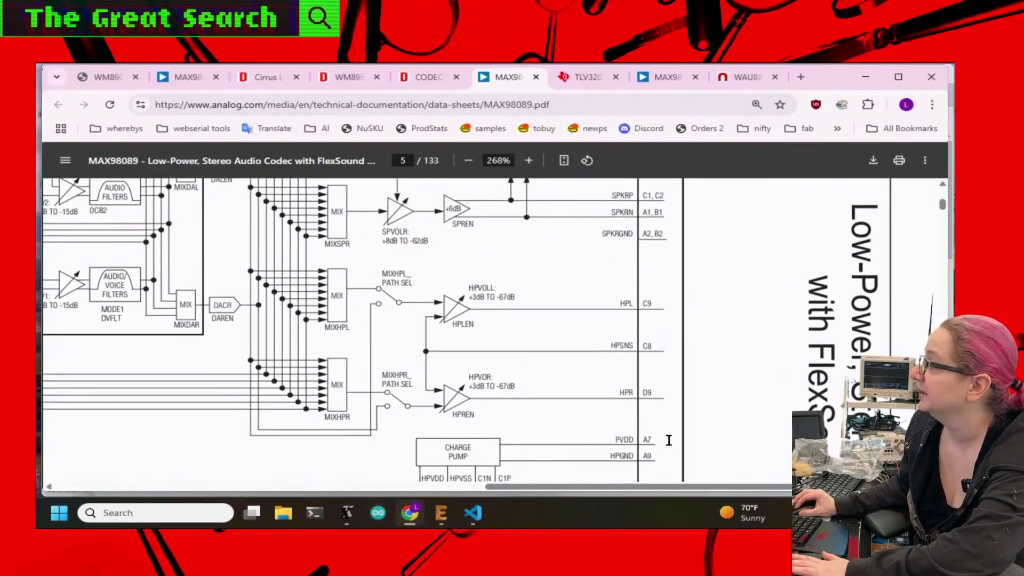
{"action": "scroll", "coordinate": [668, 439], "scroll_direction": "up", "scroll_amount": 2}
{"action": "scroll", "coordinate": [401, 402], "scroll_direction": "down", "scroll_amount": 2}
{"action": "scroll", "coordinate": [644, 390], "scroll_direction": "up", "scroll_amount": 2}
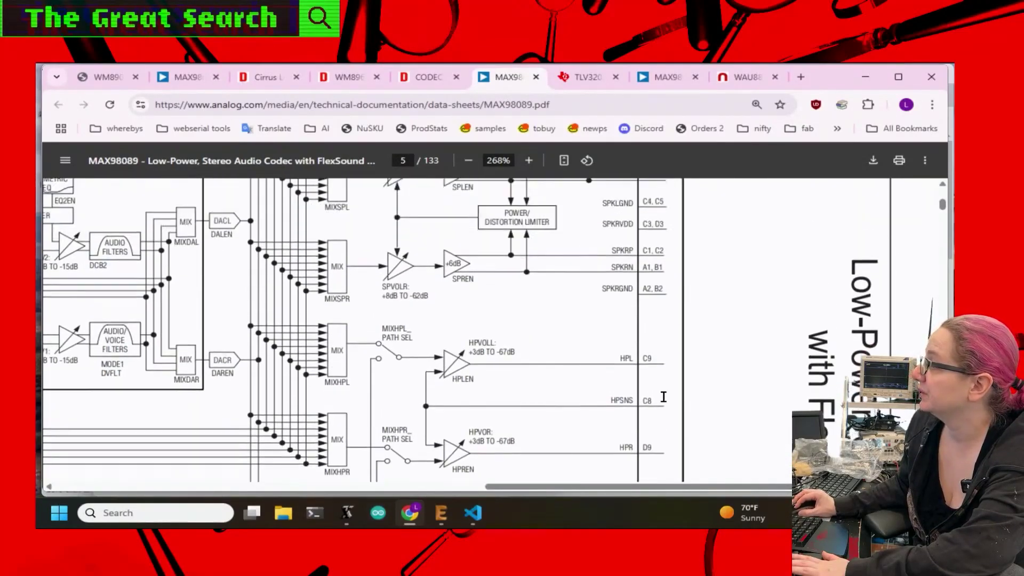
{"action": "scroll", "coordinate": [666, 341], "scroll_direction": "up", "scroll_amount": 5}
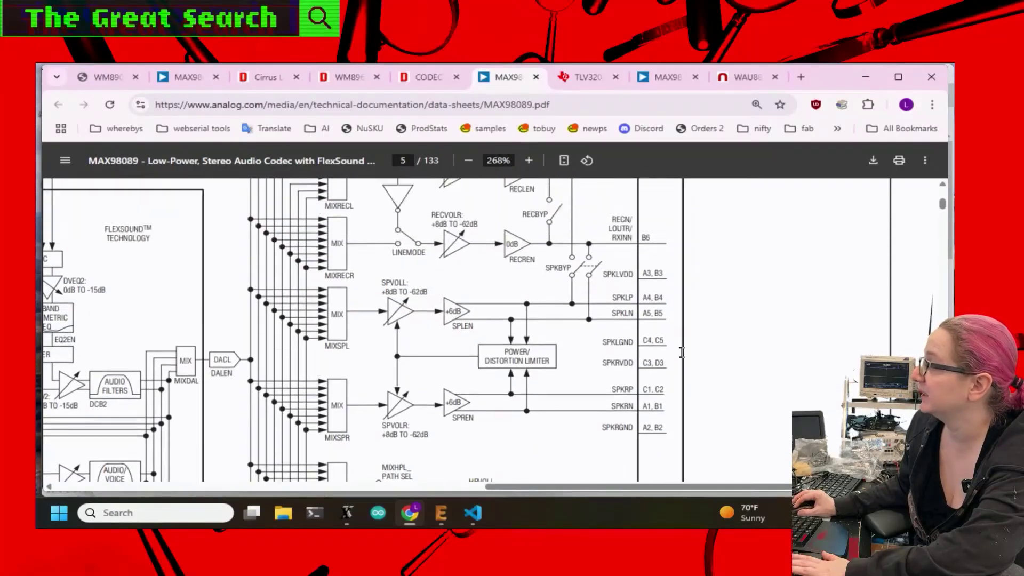
- Search the MAX98089 datasheet for 'speaker' and step through the first matches
{"action": "scroll", "coordinate": [568, 328], "scroll_direction": "down", "scroll_amount": 6}
{"action": "key", "text": "ctrl+f"}
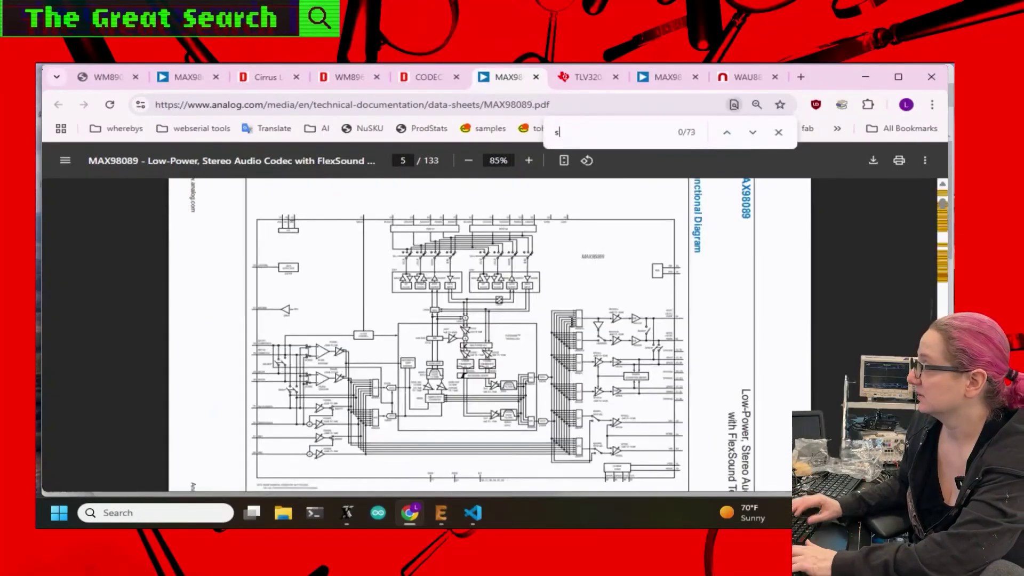
{"action": "type", "text": "speaker"}
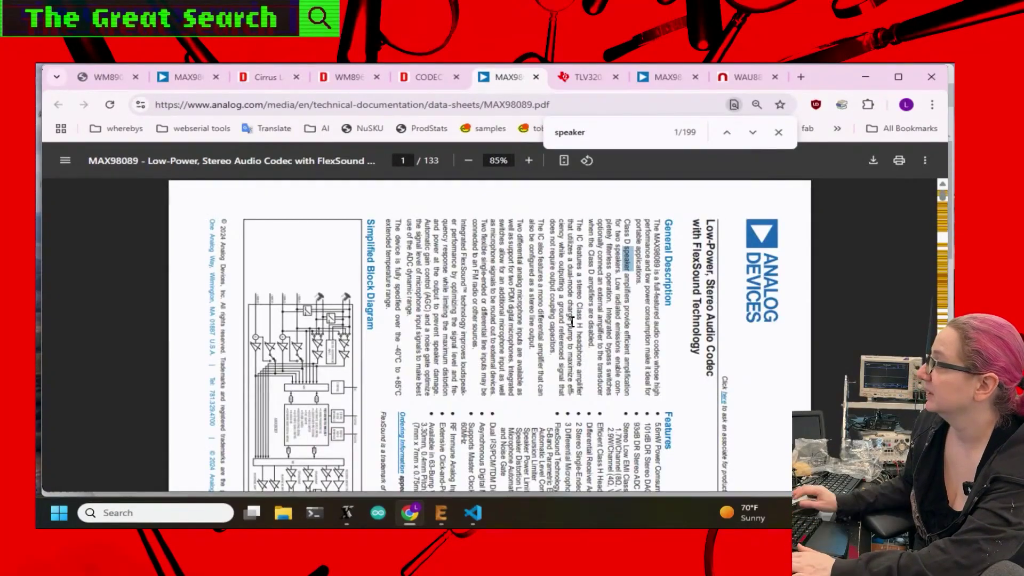
{"action": "key", "text": "Return"}
{"action": "key", "text": "Return"}
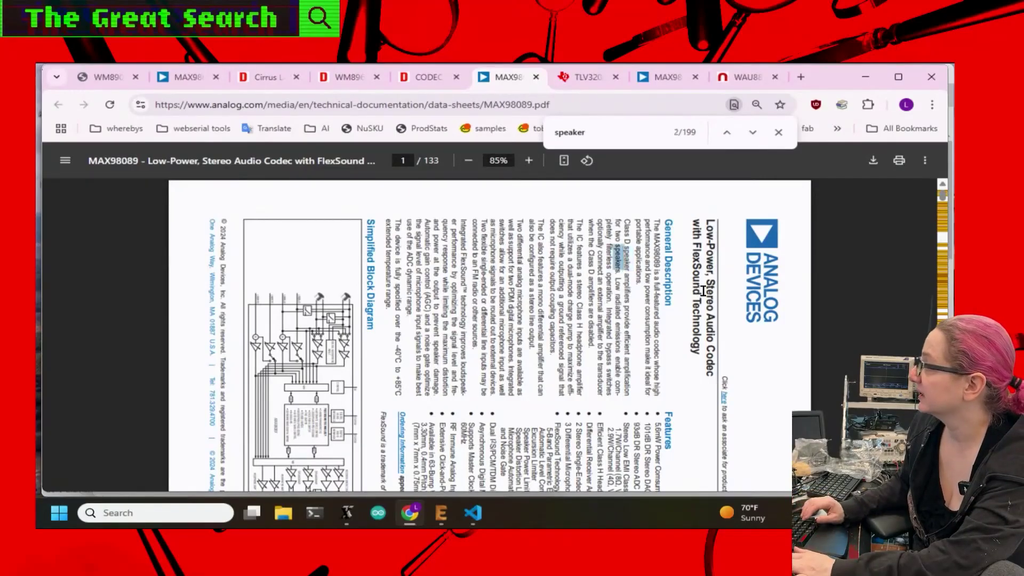
{"action": "key", "text": "Return"}
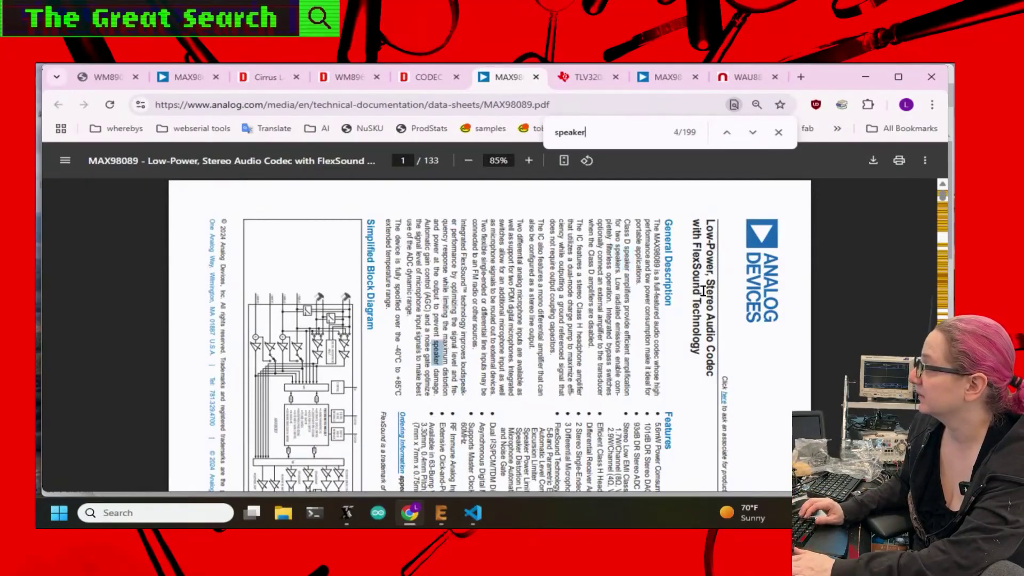
{"action": "key", "text": "Return"}
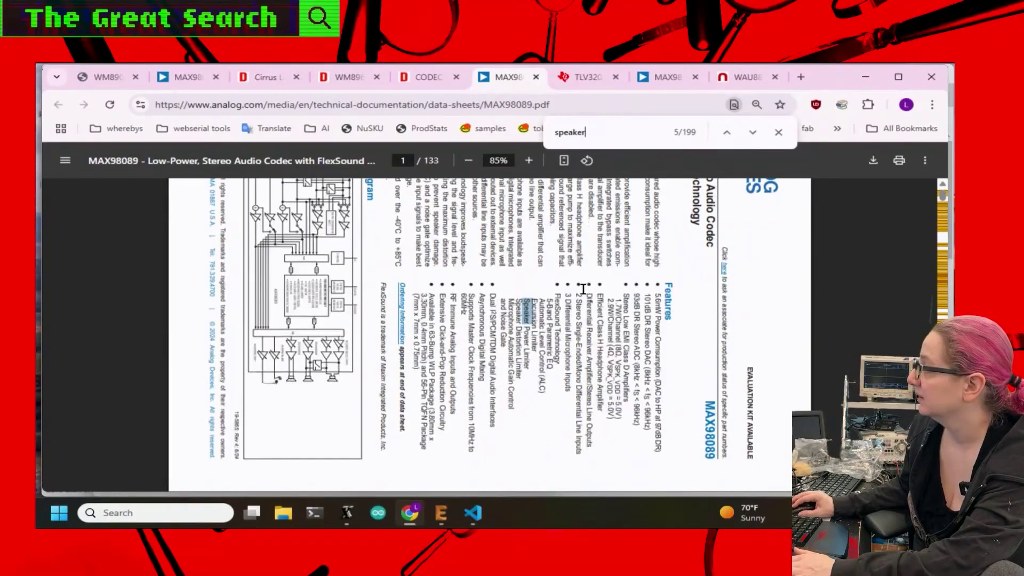
{"action": "key", "text": "Return"}
{"action": "key", "text": "Return"}
{"action": "key", "text": "Return"}
{"action": "key", "text": "Return"}
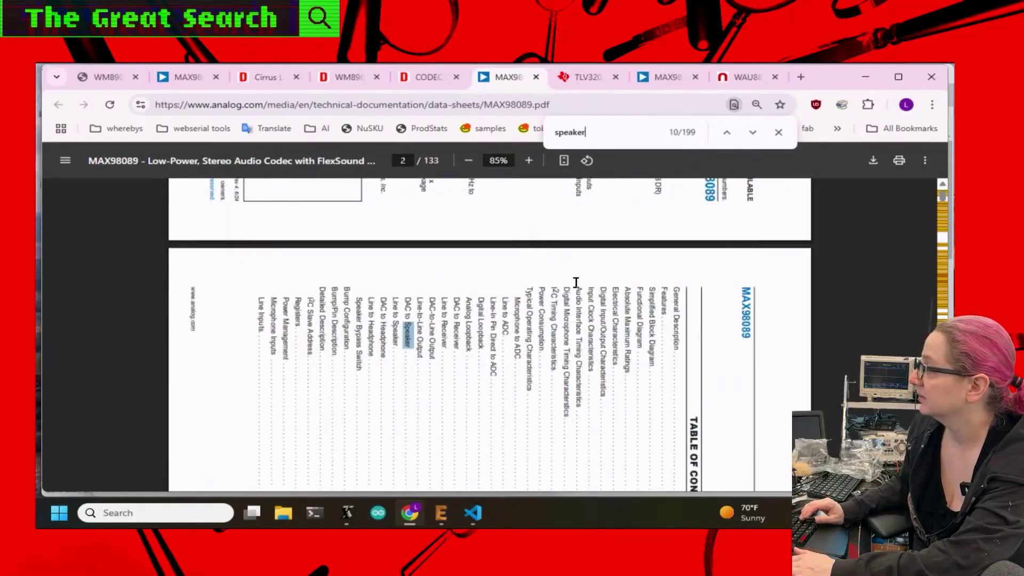
- Turn the pages upright again and keep stepping through the speaker matches on page 1
{"action": "left_click", "coordinate": [778, 132]}
{"action": "left_click", "coordinate": [586, 161]}
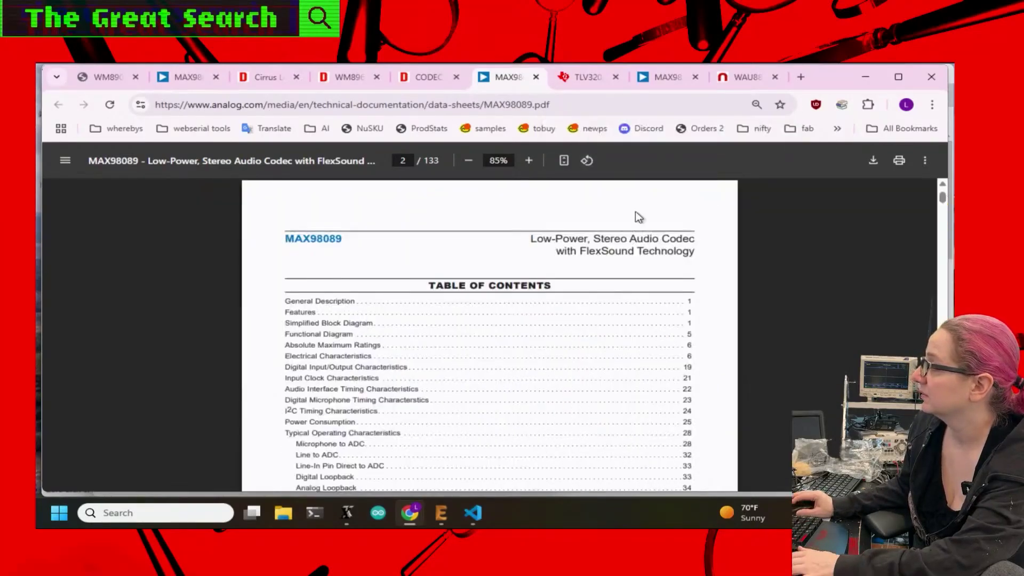
{"action": "key", "text": "ctrl+f"}
{"action": "key", "text": "Return"}
{"action": "key", "text": "Return"}
{"action": "key", "text": "Return"}
{"action": "key", "text": "Return"}
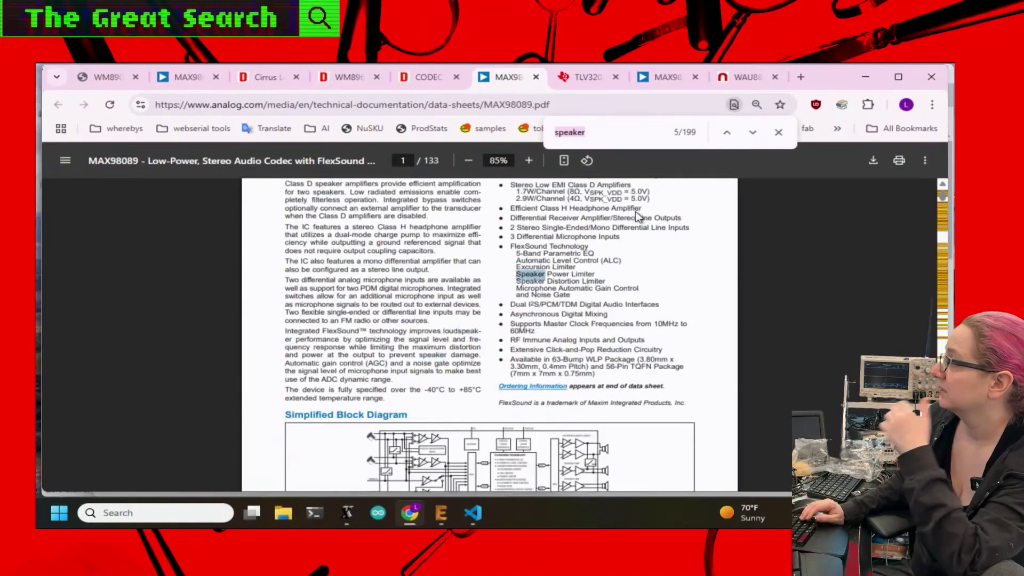
{"action": "key", "text": "Return"}
{"action": "key", "text": "Return"}
{"action": "key", "text": "Return"}
{"action": "key", "text": "Return"}
{"action": "key", "text": "Return"}
{"action": "key", "text": "Return"}
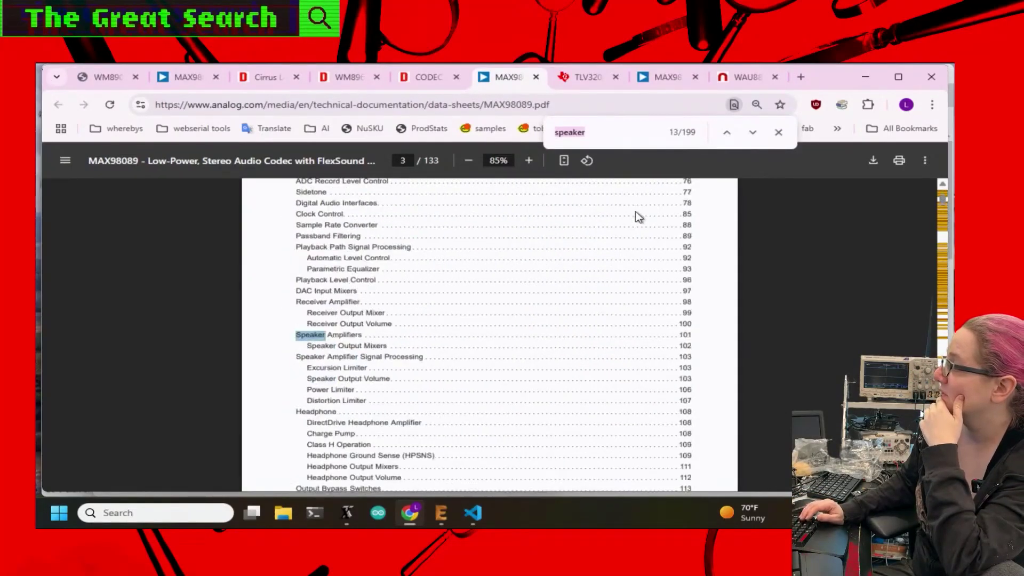
- Jump to the Speaker Amplifiers section and scroll through to page 104
{"action": "left_click", "coordinate": [688, 340]}
{"action": "scroll", "coordinate": [661, 301], "scroll_direction": "up", "scroll_amount": 4}
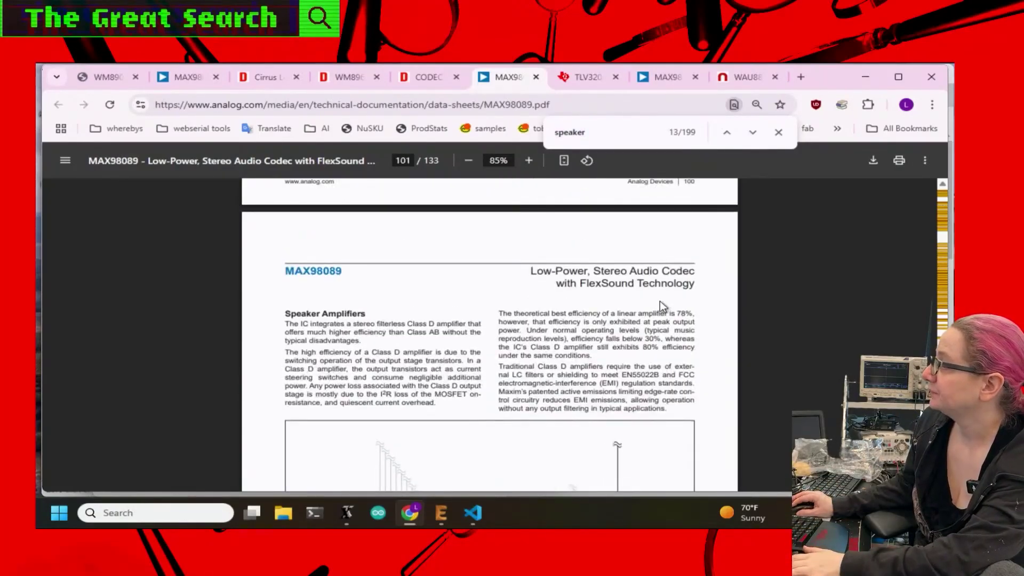
{"action": "scroll", "coordinate": [667, 298], "scroll_direction": "down", "scroll_amount": 10}
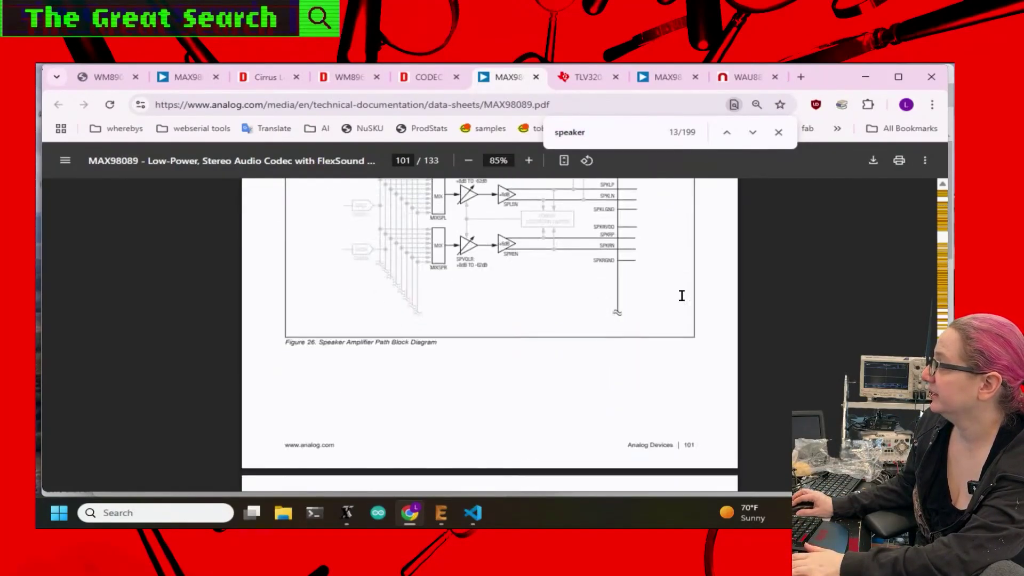
{"action": "scroll", "coordinate": [681, 296], "scroll_direction": "down", "scroll_amount": 12}
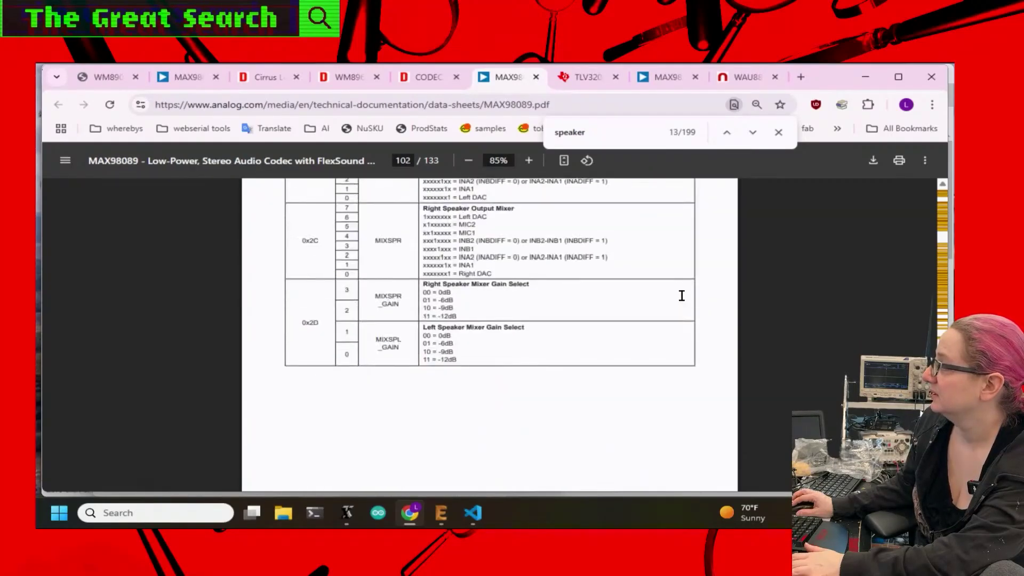
{"action": "scroll", "coordinate": [681, 296], "scroll_direction": "down", "scroll_amount": 10}
- Replace the search term with the Ω symbol from the symbol picker, finding 59 matches
{"action": "key", "text": "ctrl+f"}
{"action": "type", "text": "ohm"}
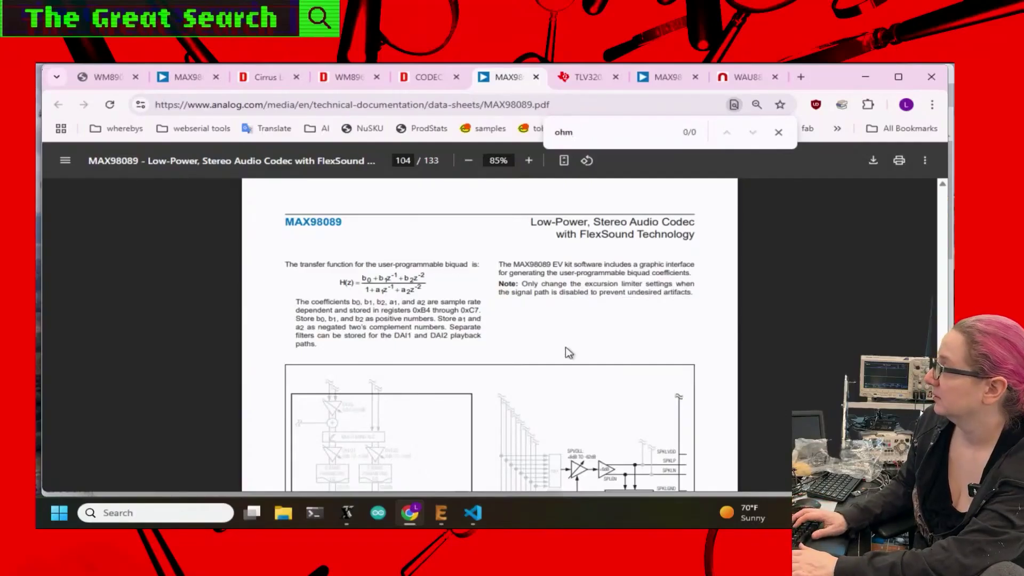
{"action": "key", "text": "BackSpace"}
{"action": "key", "text": "BackSpace"}
{"action": "key", "text": "super+period"}
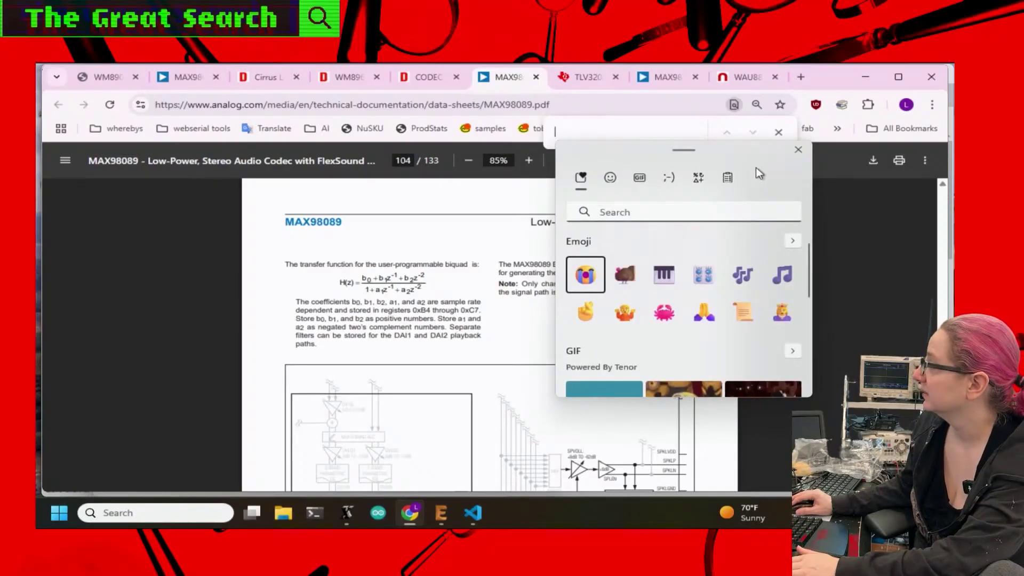
{"action": "left_click", "coordinate": [698, 177]}
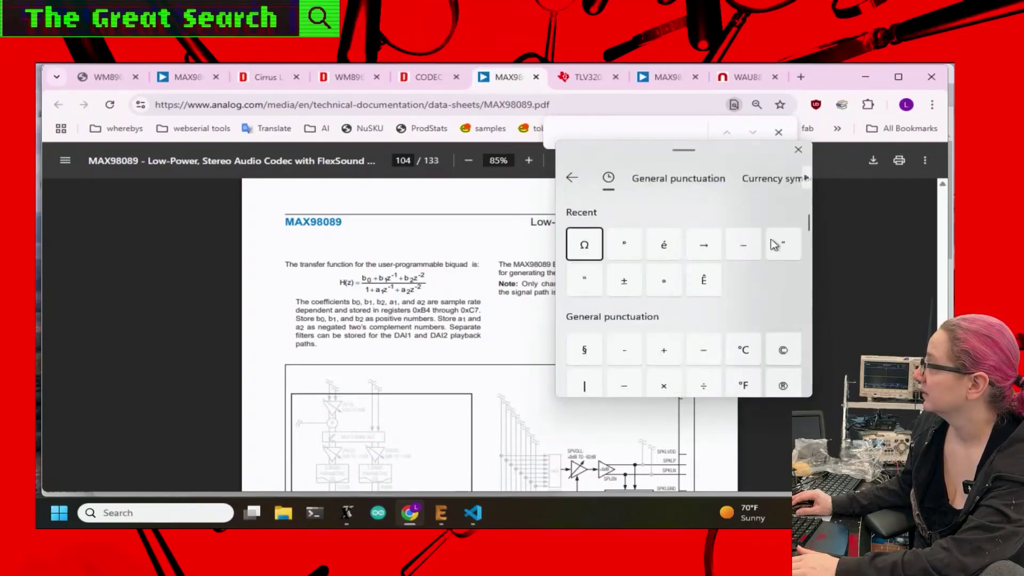
{"action": "left_click", "coordinate": [577, 136]}
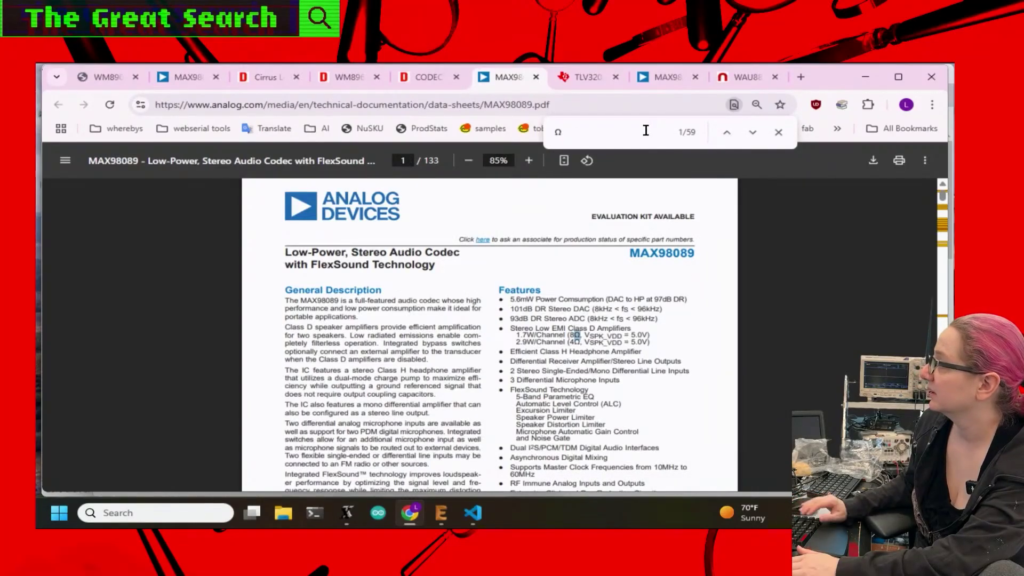
- Inspect page 1's 8Ω/4Ω speaker specs and select the MAX98089 part number in the heading
{"action": "scroll", "coordinate": [495, 235], "scroll_direction": "up", "scroll_amount": 5, "text": "ctrl"}
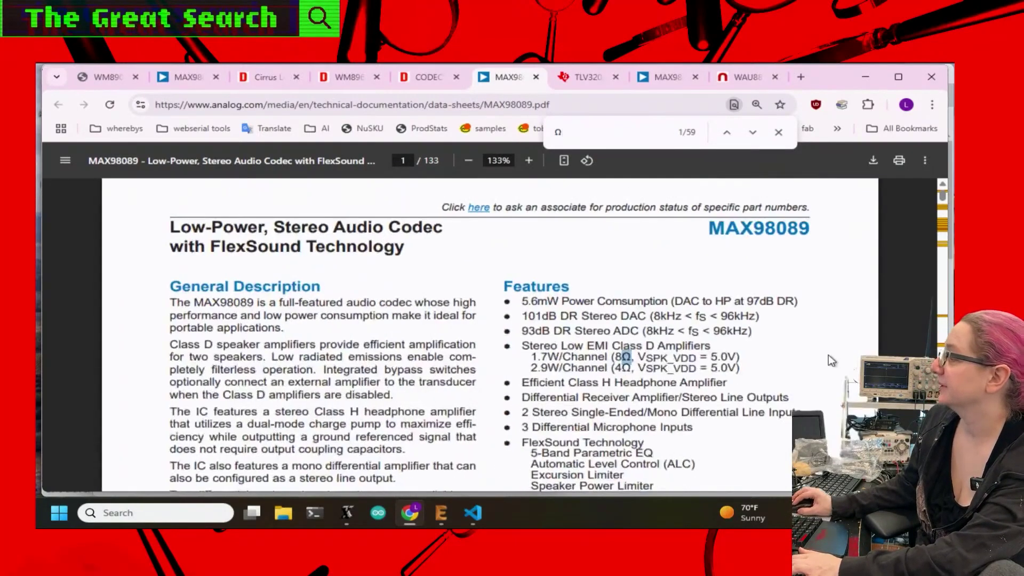
{"action": "scroll", "coordinate": [763, 383], "scroll_direction": "down", "scroll_amount": 2}
{"action": "scroll", "coordinate": [764, 383], "scroll_direction": "up", "scroll_amount": 1, "text": "ctrl"}
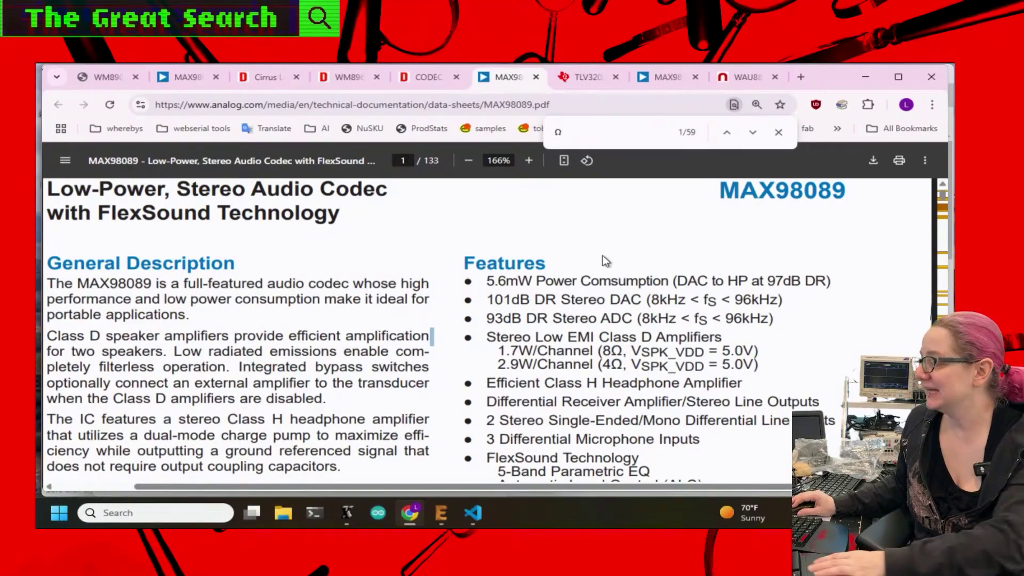
{"action": "scroll", "coordinate": [581, 256], "scroll_direction": "down", "scroll_amount": 1, "text": "ctrl"}
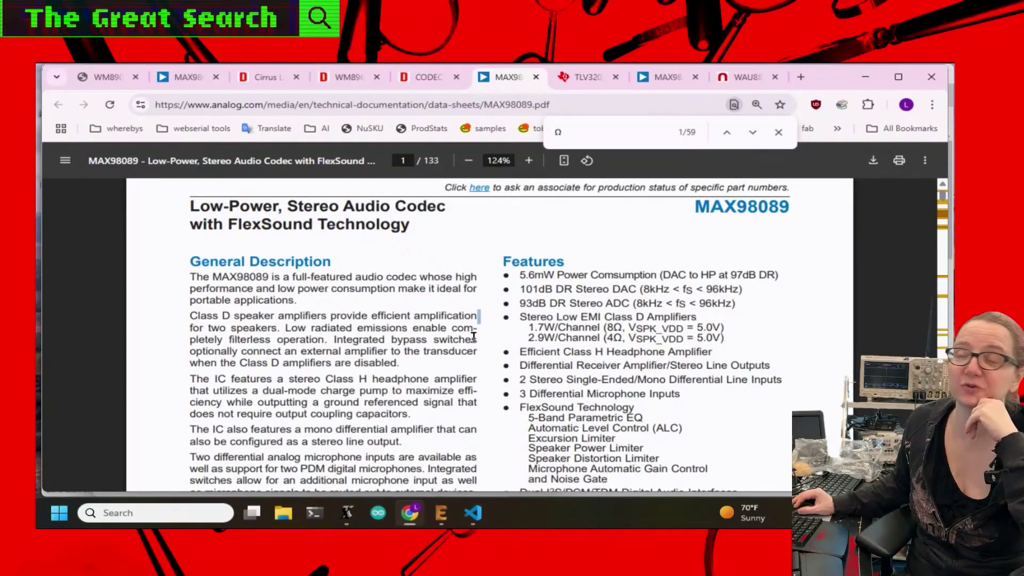
{"action": "left_click", "coordinate": [190, 78]}
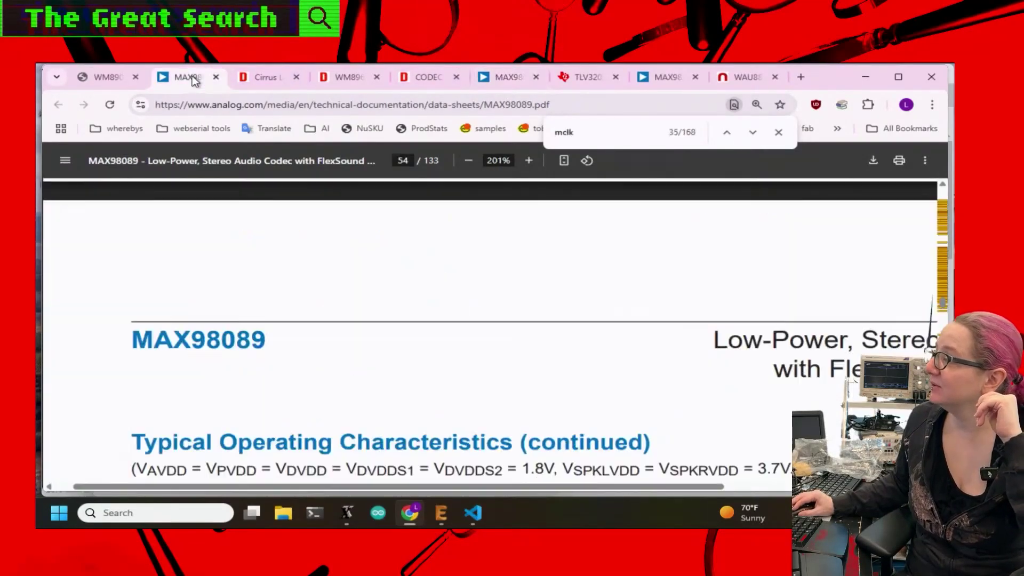
{"action": "left_click", "coordinate": [507, 78]}
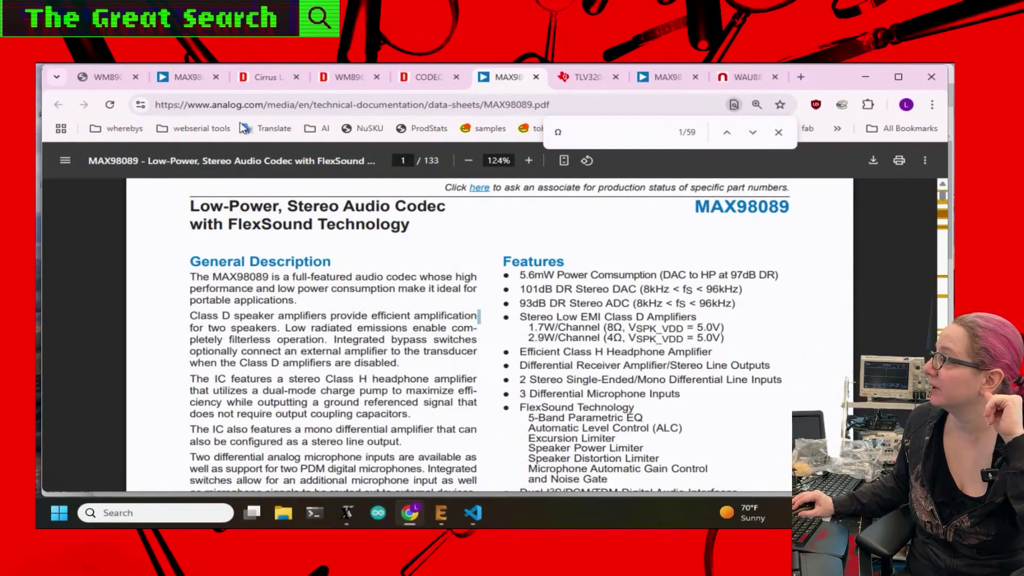
{"action": "left_click_drag", "start_coordinate": [695, 206], "coordinate": [802, 209]}
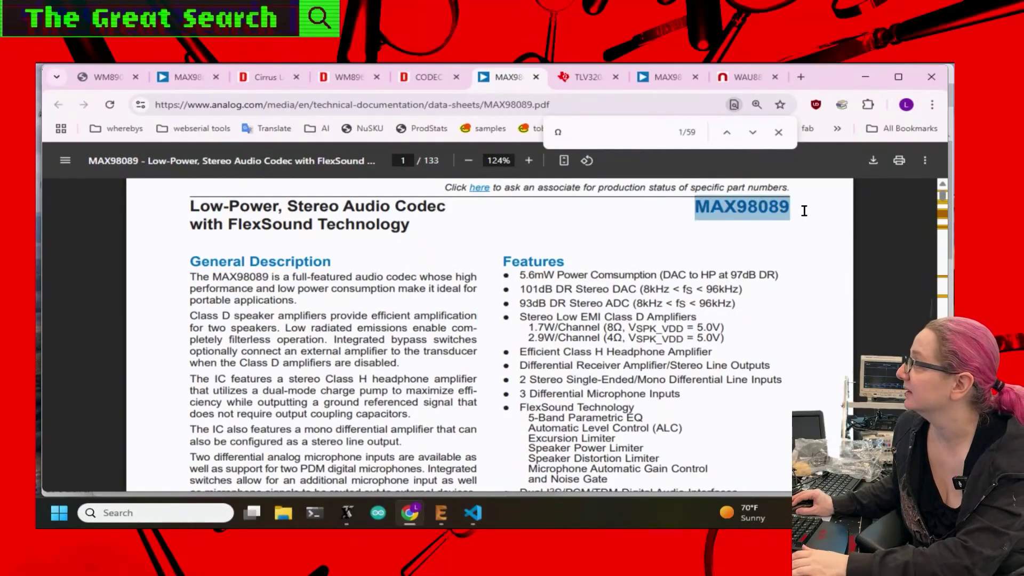
- Open the MAX98089ETN+T product page and review its 4,029 stock and $6.74–$3.94528 price breaks
{"action": "left_click", "coordinate": [427, 79]}
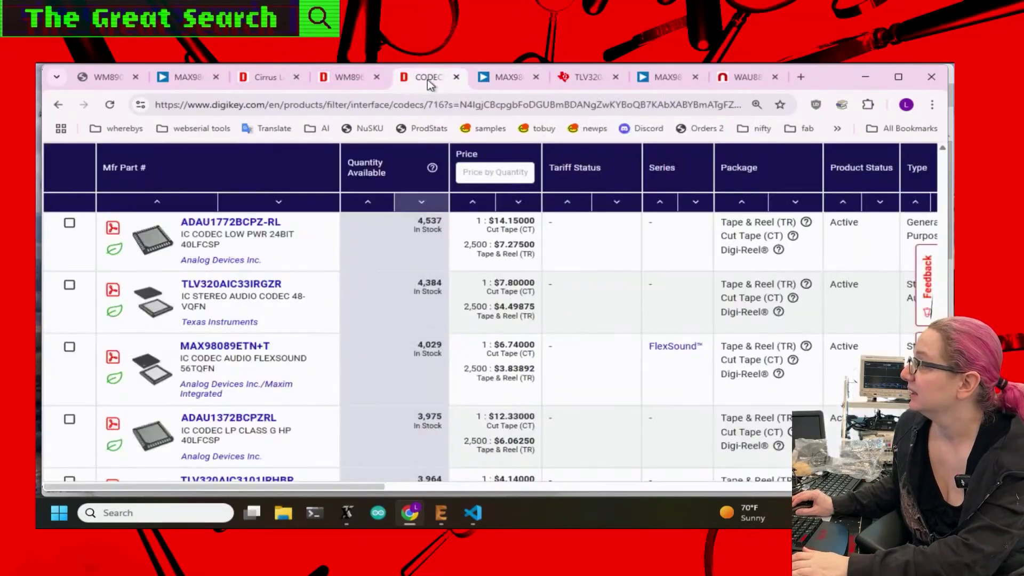
{"action": "left_click", "coordinate": [234, 353]}
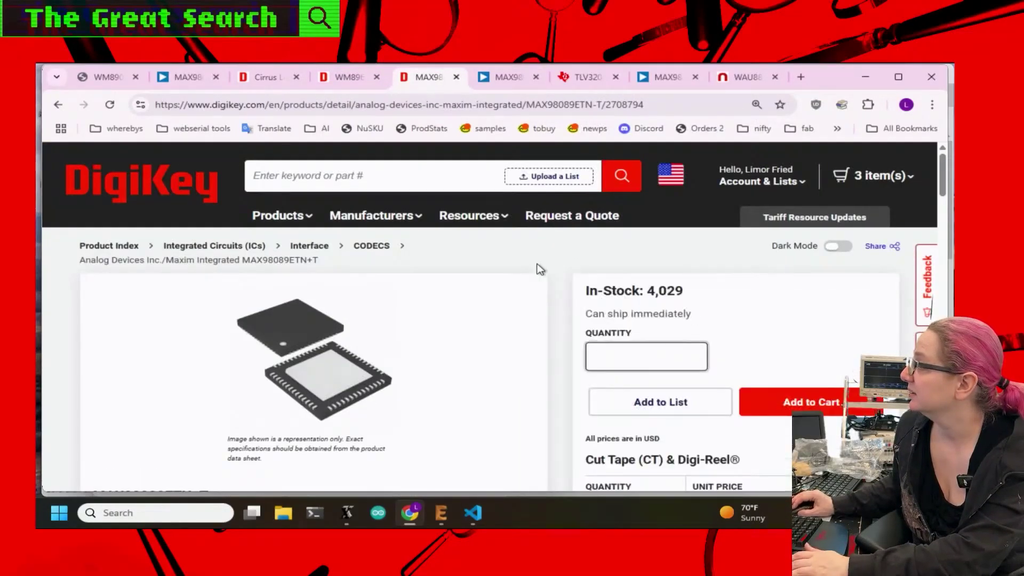
{"action": "key", "text": "ctrl+minus"}
{"action": "scroll", "coordinate": [827, 286], "scroll_direction": "down", "scroll_amount": 3}
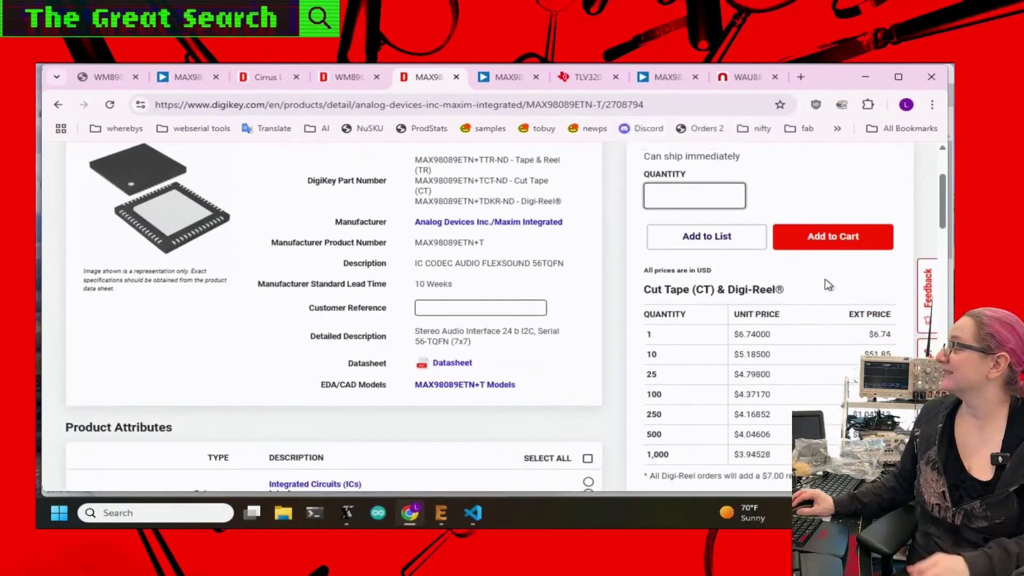
{"action": "scroll", "coordinate": [805, 303], "scroll_direction": "down", "scroll_amount": 2}
{"action": "left_click_drag", "start_coordinate": [776, 385], "coordinate": [734, 389]}
{"action": "scroll", "coordinate": [781, 331], "scroll_direction": "up", "scroll_amount": 2}
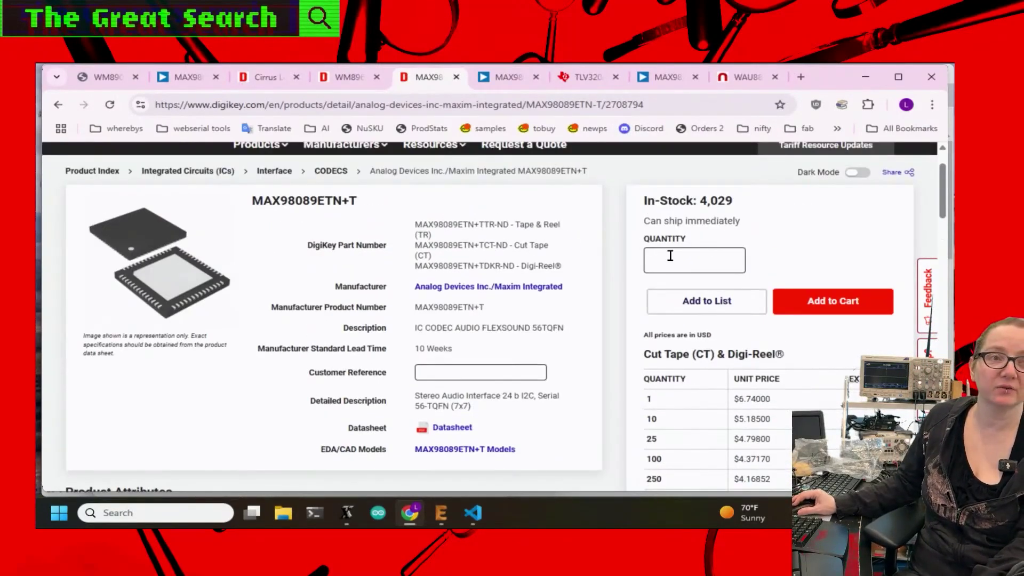